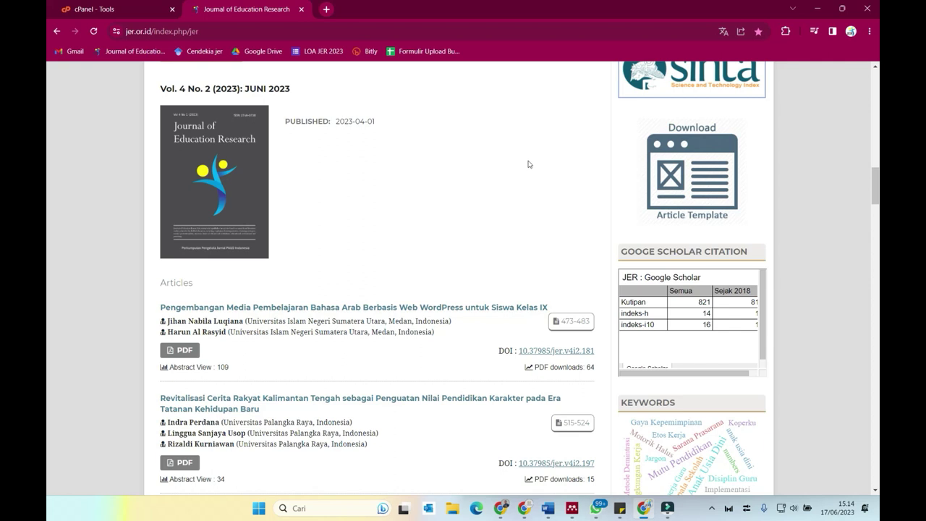
Switch to the cPanel tools page and open the File Manager
click(117, 8)
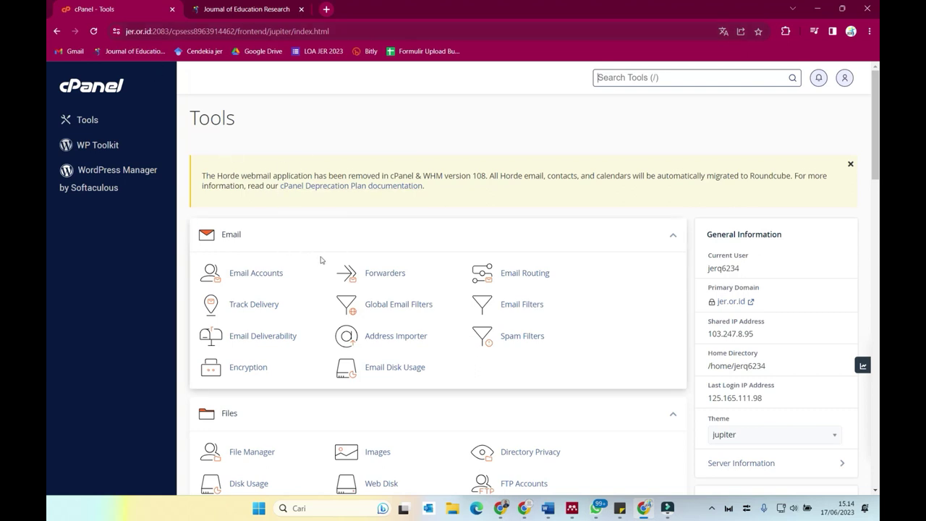
scroll(321, 262, down, 2)
click(245, 349)
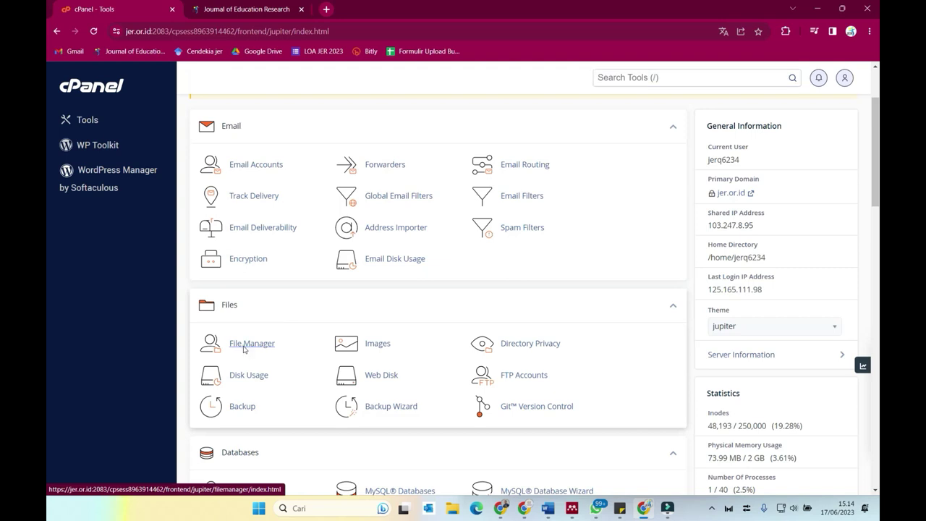
click(244, 349)
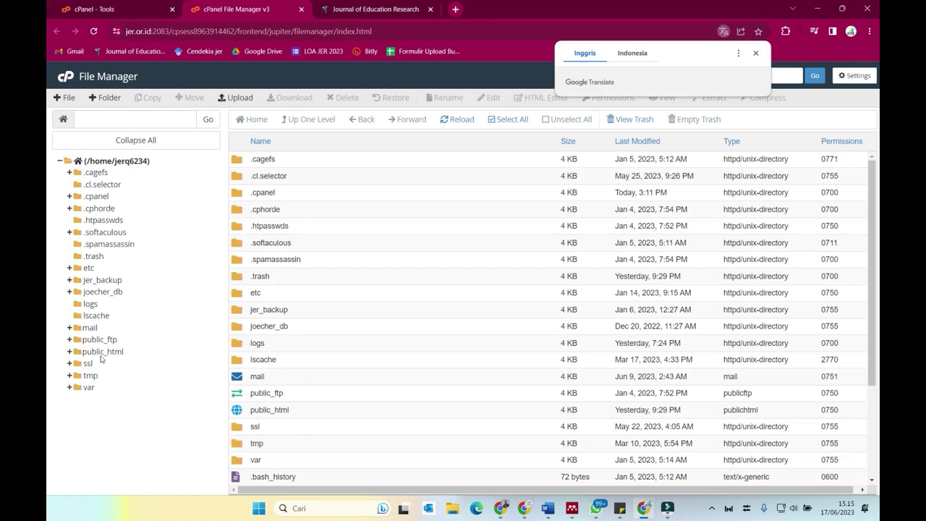
Open the public folder inside public_html
click(103, 351)
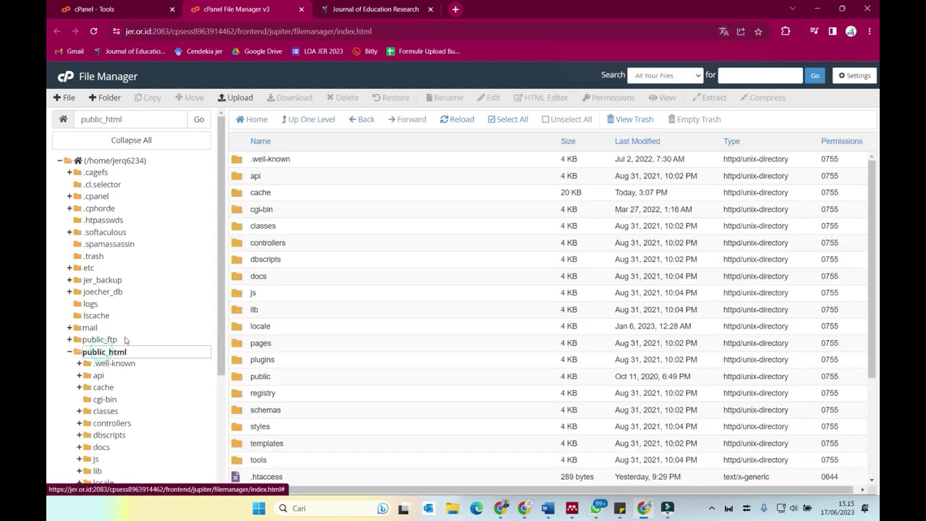
scroll(138, 335, down, 3)
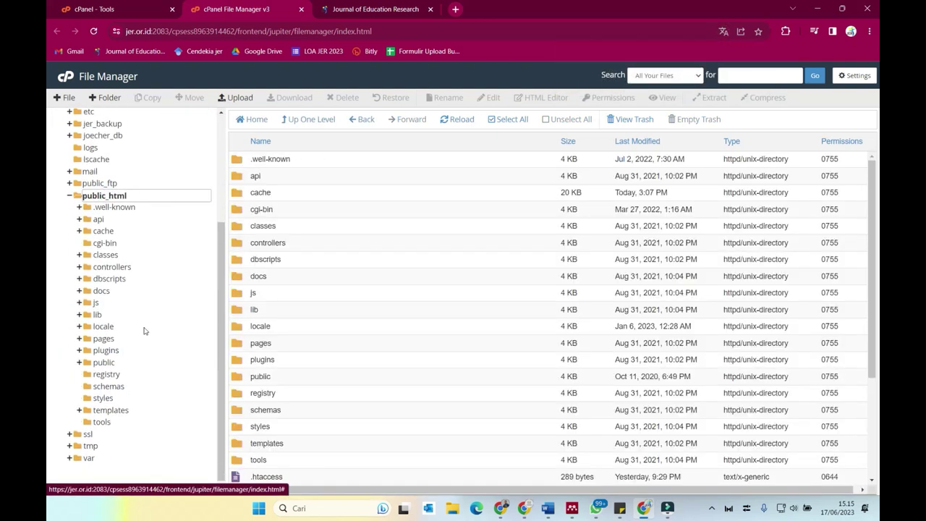
click(103, 363)
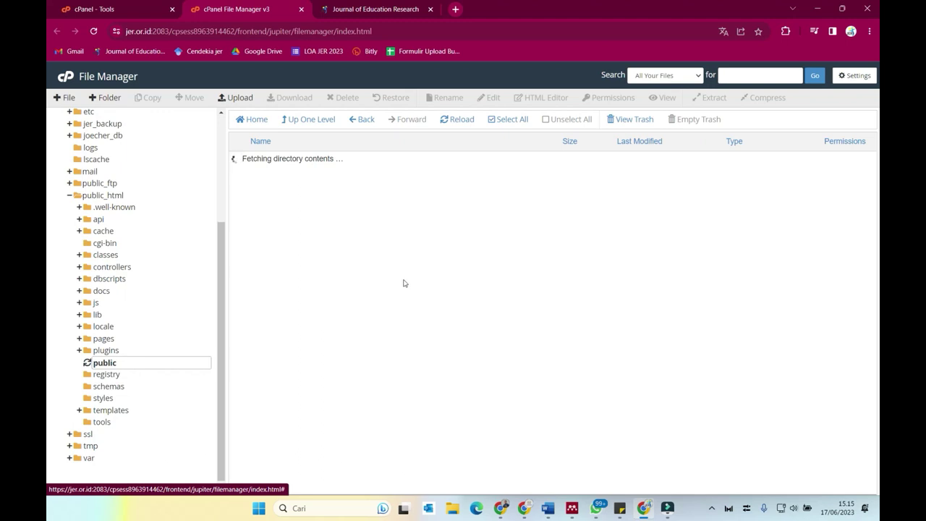
click(106, 363)
click(106, 363)
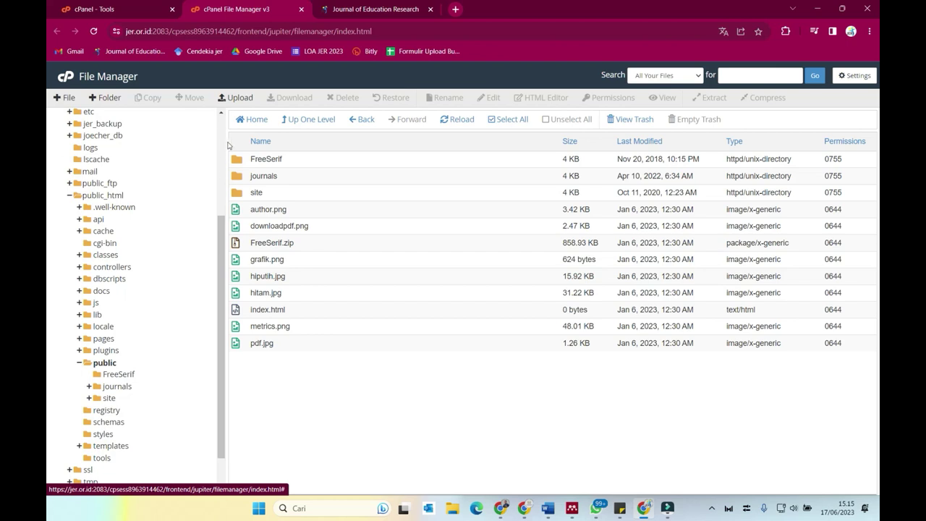
Start a file upload into the public folder and browse to the GD JER folder for the source file
click(235, 99)
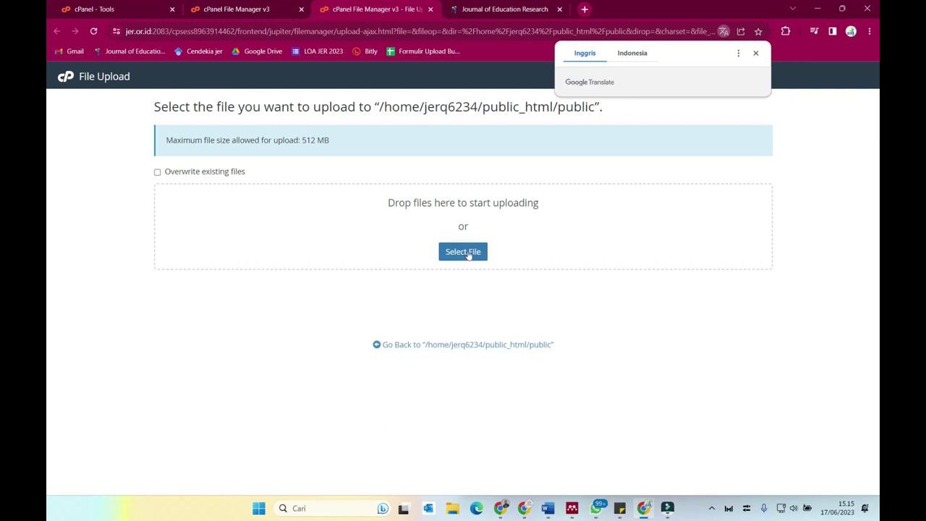
click(468, 254)
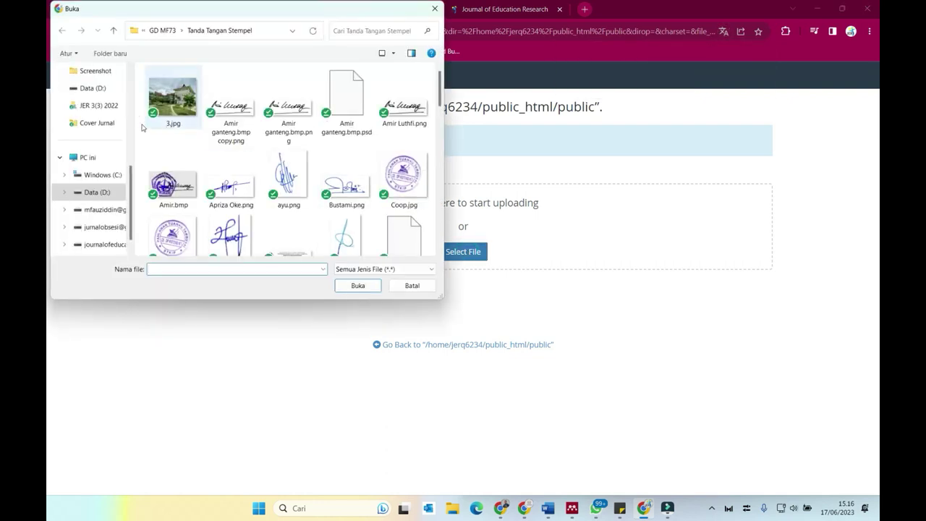
scroll(88, 130, up, 2)
scroll(88, 132, up, 3)
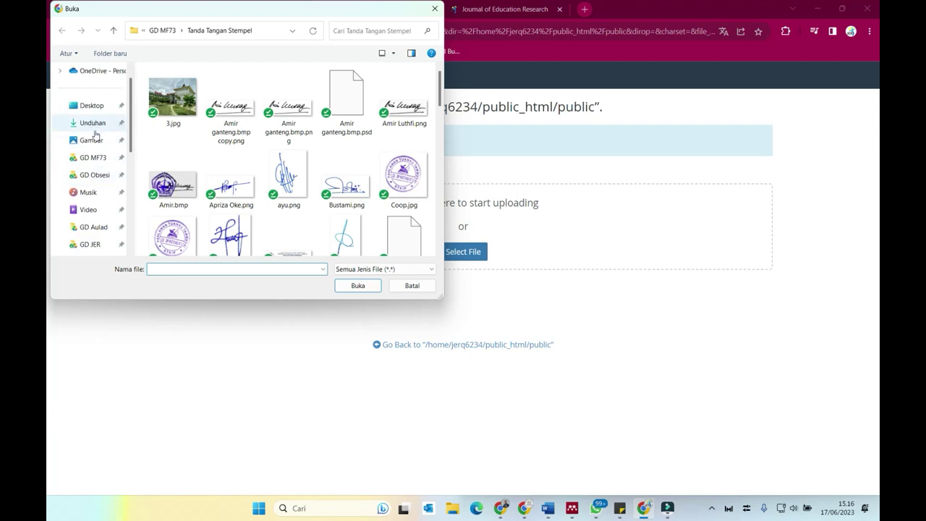
scroll(95, 145, down, 2)
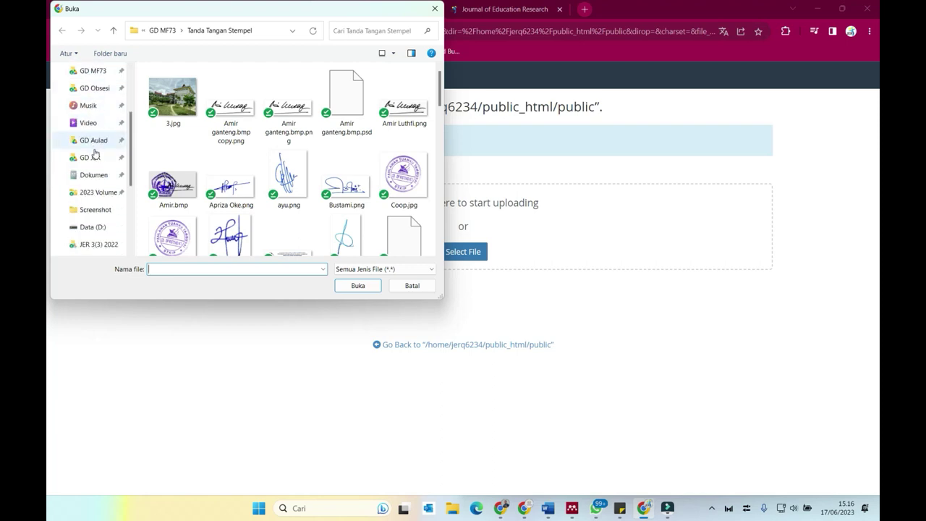
scroll(94, 189, down, 1)
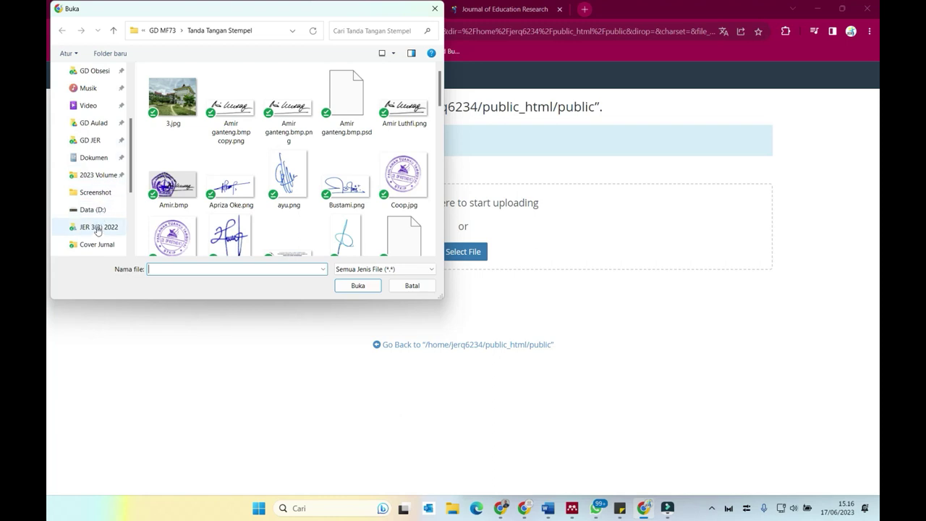
click(87, 142)
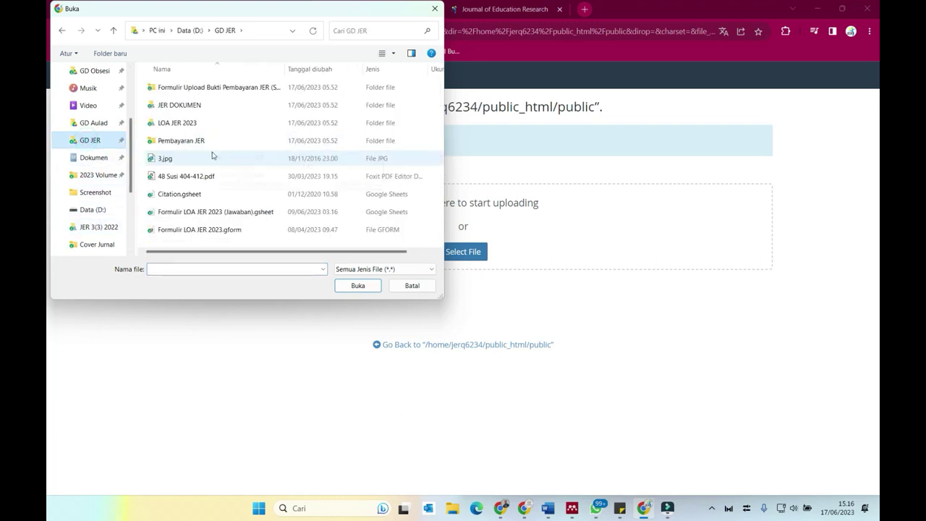
Search the folder for "template", upload Artikel Template Joe 2020.docx, and return to the public folder listing
click(355, 32)
text(template)
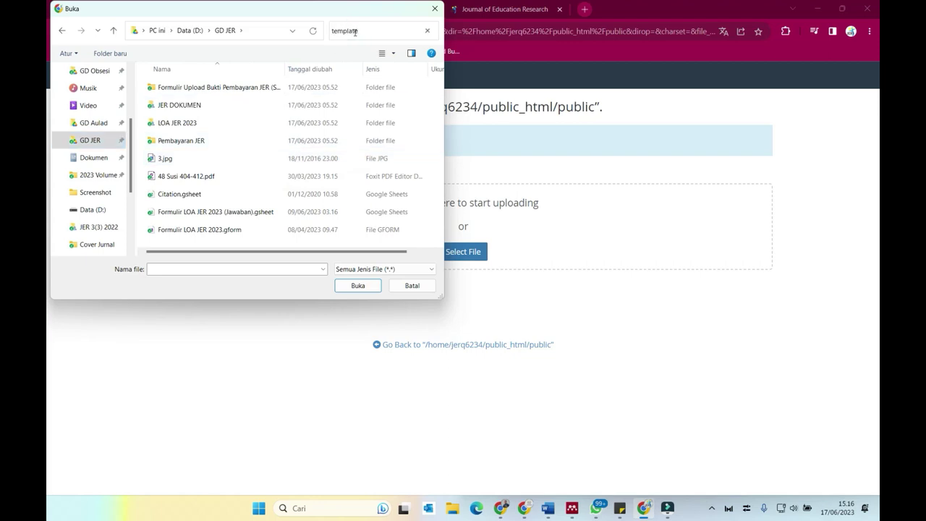
click(193, 78)
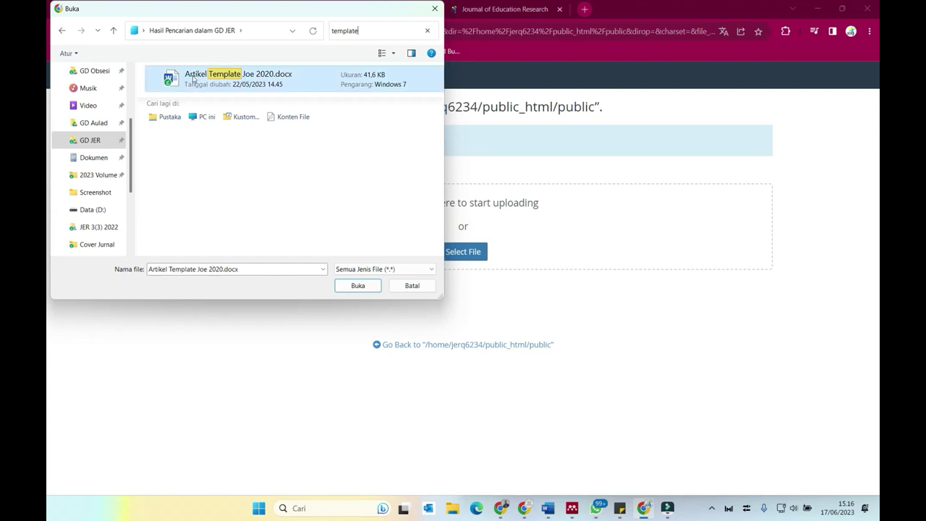
click(352, 283)
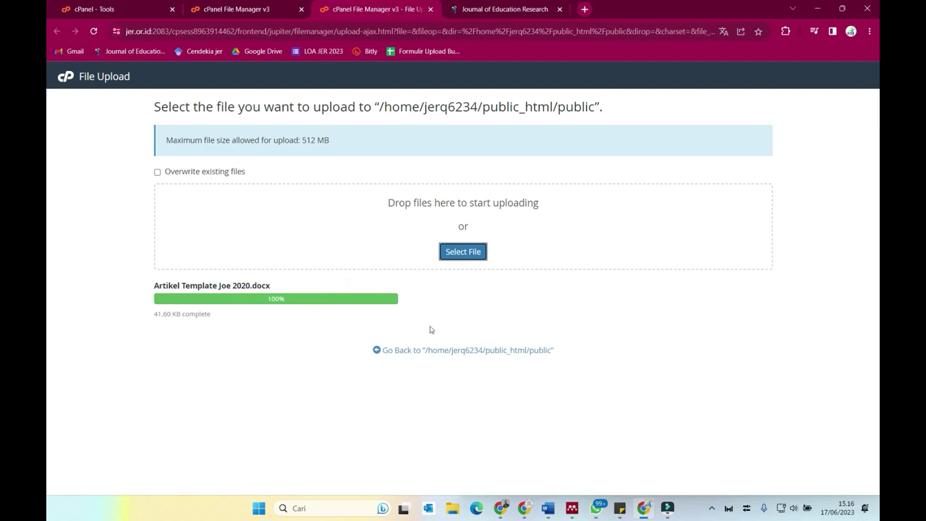
click(503, 353)
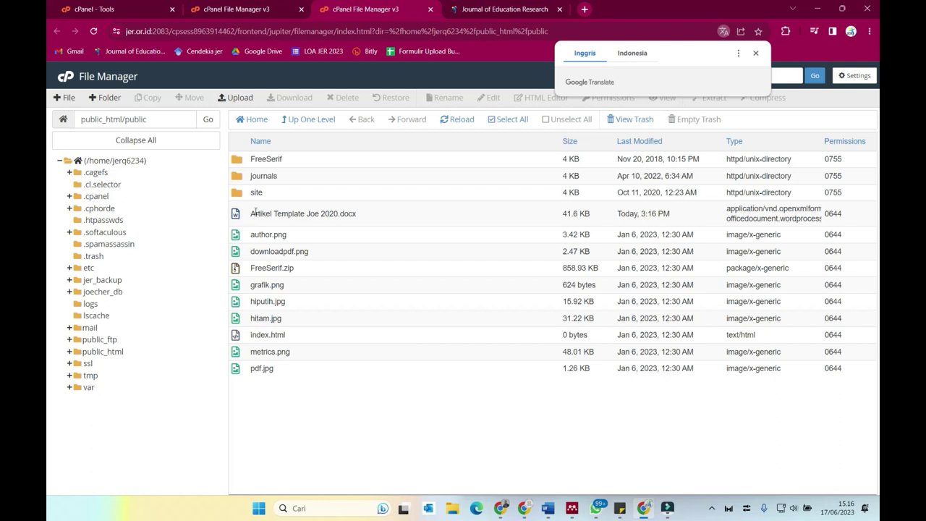
Rename the uploaded Artikel Template Joe 2020.docx to "template"
right_click(255, 212)
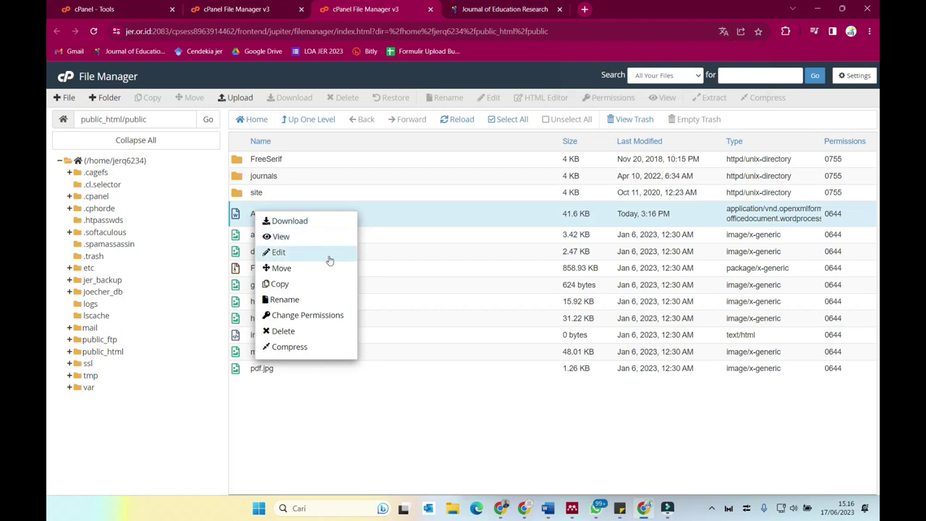
click(309, 300)
click(478, 286)
key(BackSpace)
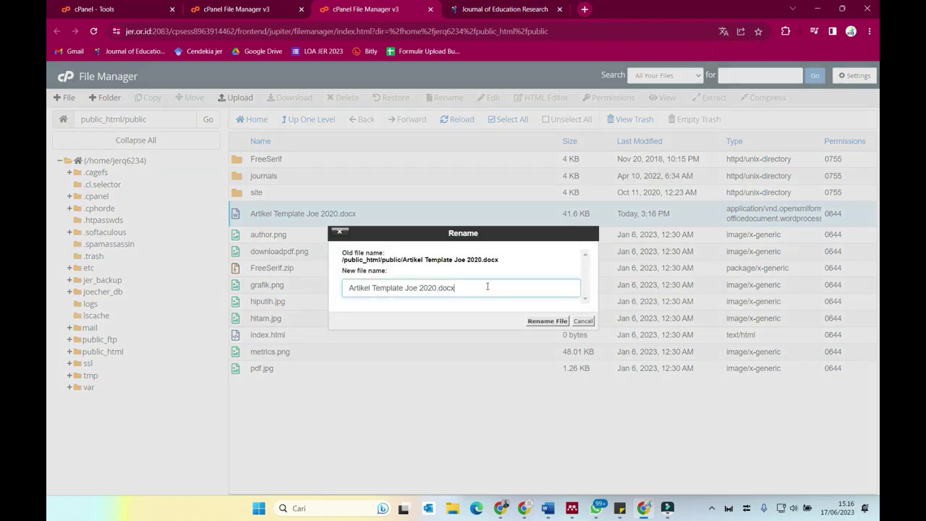
key(BackSpace)
key(BackSpace)
key(BackSpace)
key(BackSpace)
key(BackSpace)
key(BackSpace)
key(BackSpace)
key(BackSpace)
key(BackSpace)
key(BackSpace)
key(BackSpace)
key(BackSpace)
key(BackSpace)
key(BackSpace)
key(BackSpace)
key(BackSpace)
key(BackSpace)
key(BackSpace)
key(BackSpace)
key(BackSpace)
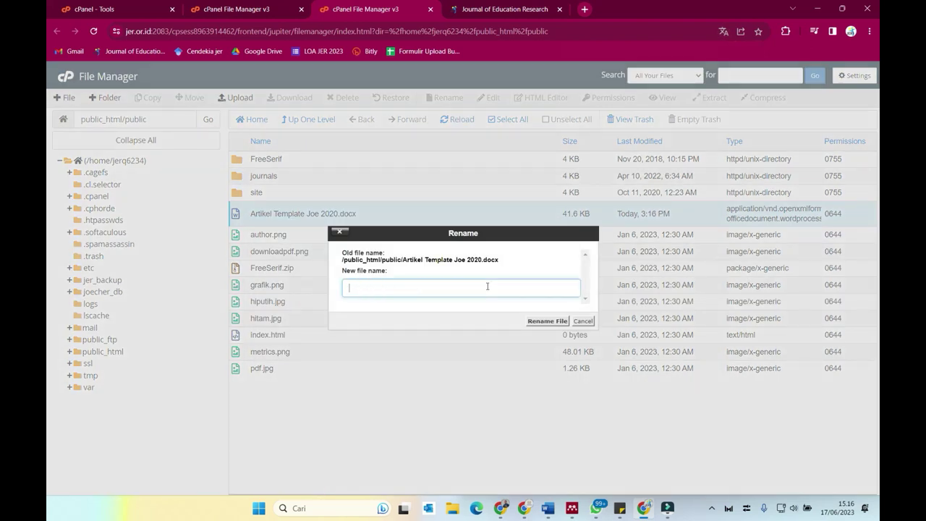
text(tempalt)
key(BackSpace)
key(BackSpace)
key(BackSpace)
text(lare)
key(BackSpace)
text(te)
click(535, 320)
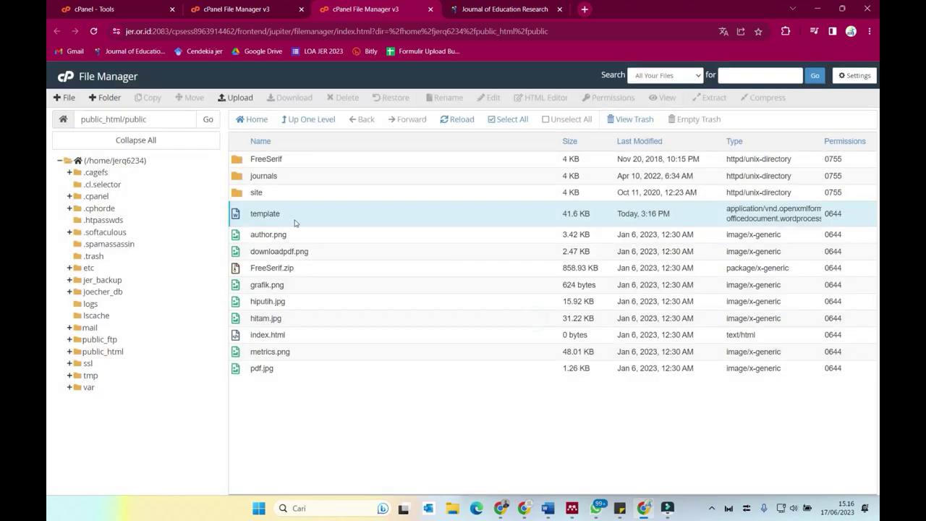
double_click(262, 214)
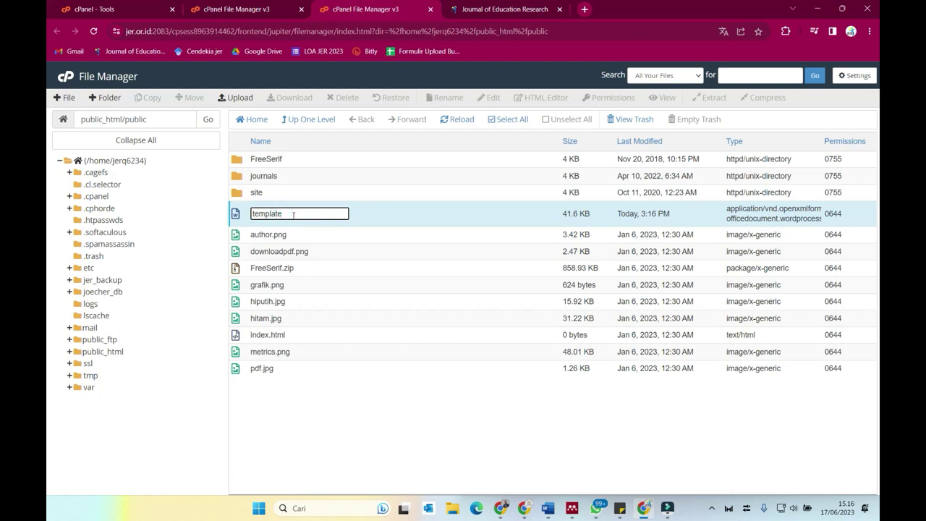
click(243, 217)
click(236, 217)
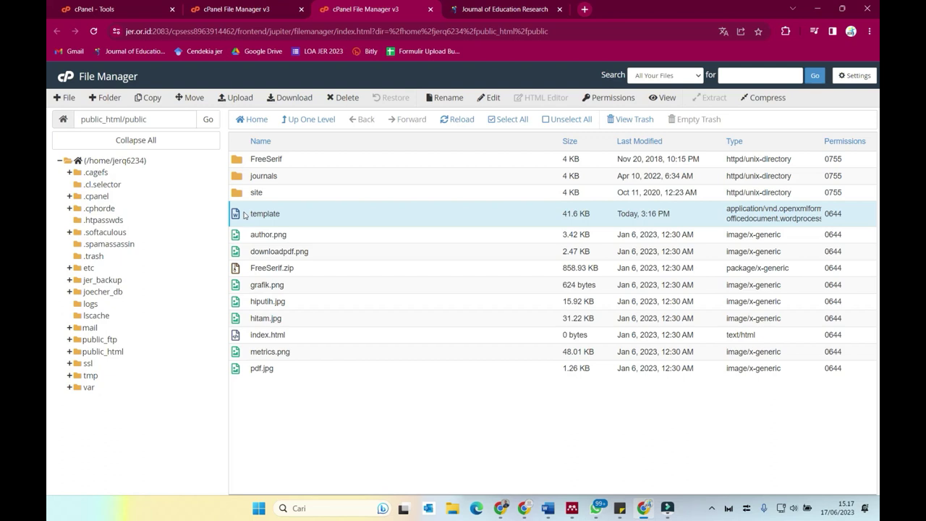
Begin the file's web address in a new browser tab with jer.or.id/public
click(584, 9)
click(532, 32)
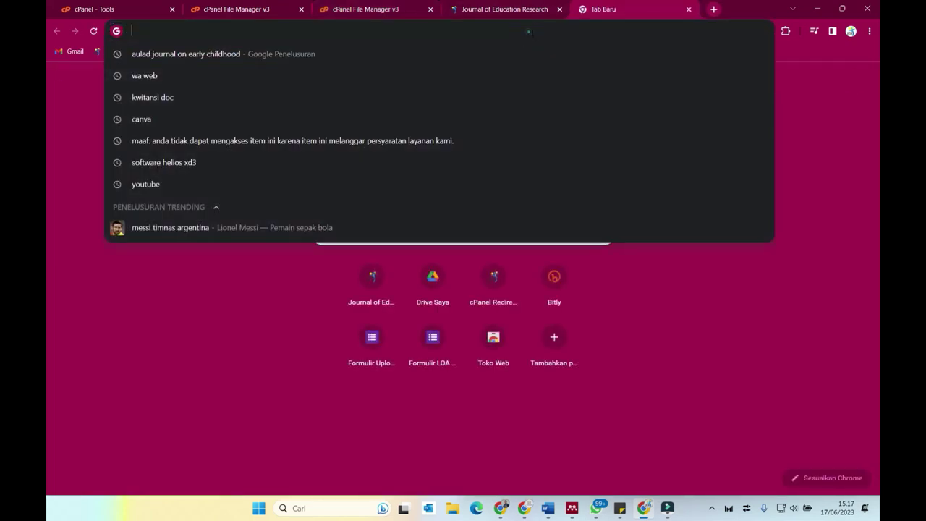
text(jer.or.id)
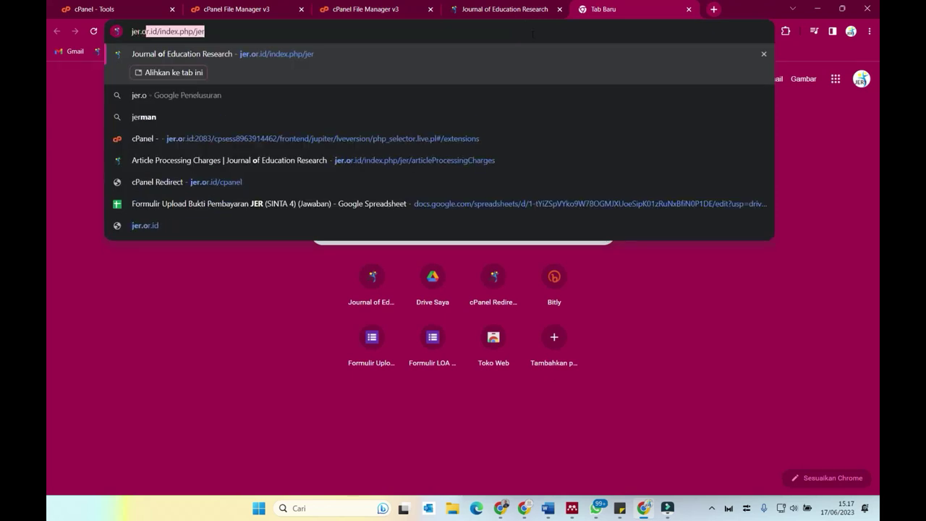
text(/)
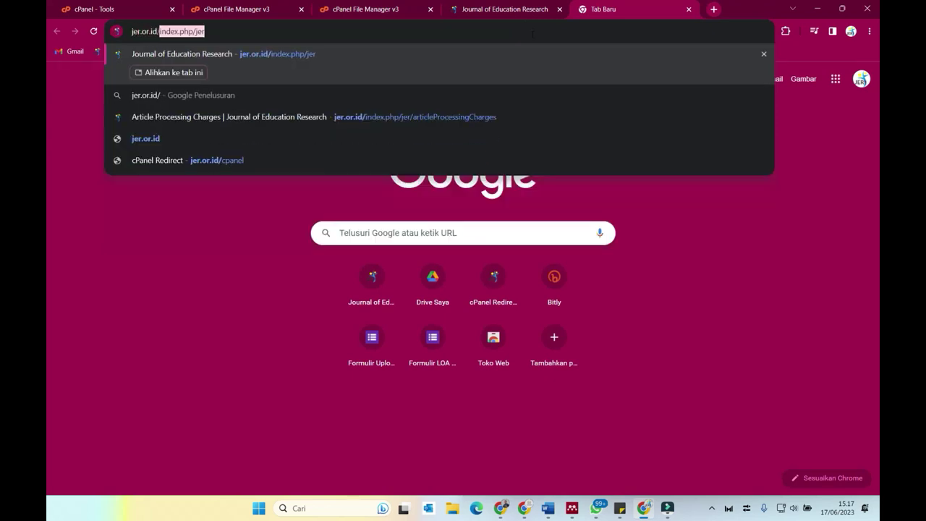
text(pub)
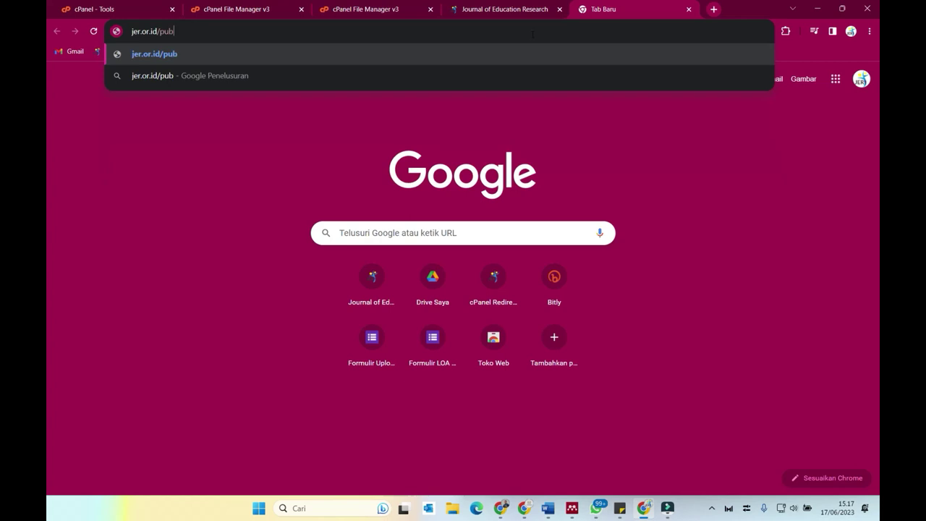
text(lic)
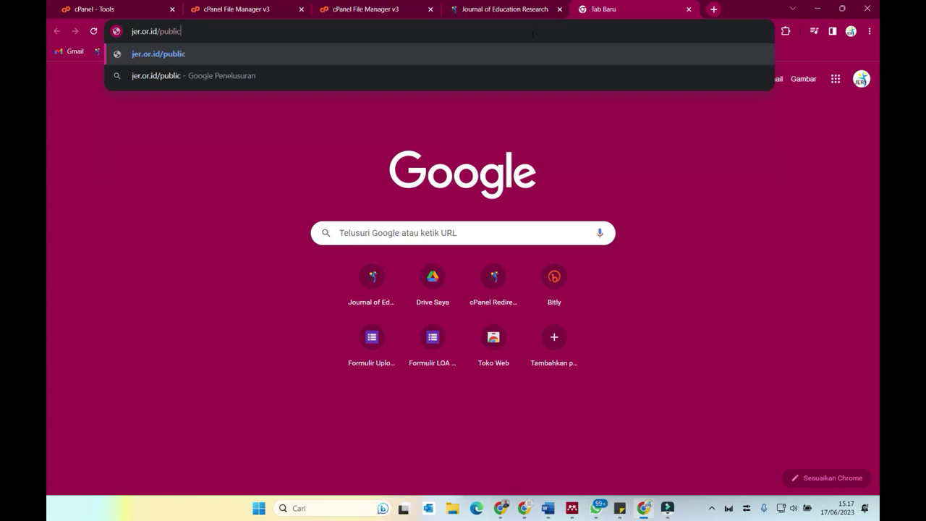
Return to the File Manager and expand public_html to check the template file's location in the public folder
click(372, 10)
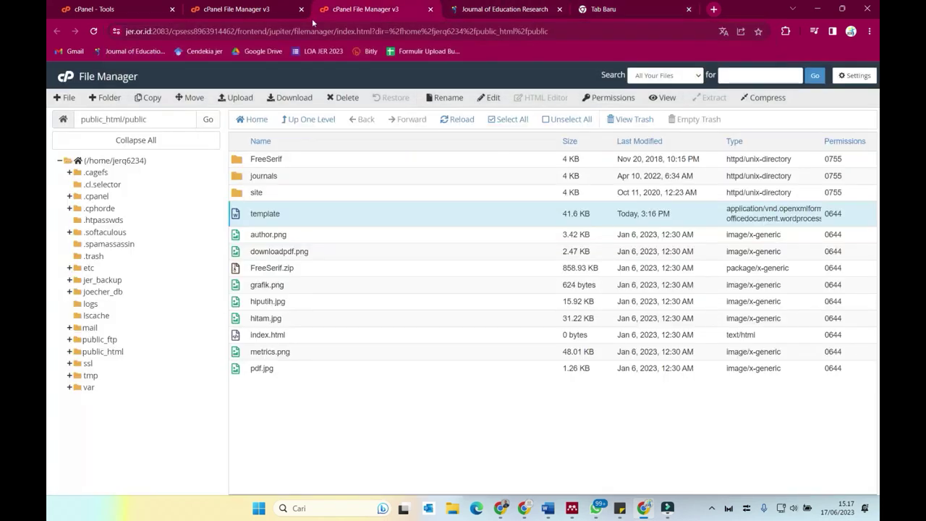
click(70, 353)
scroll(108, 354, down, 2)
click(105, 362)
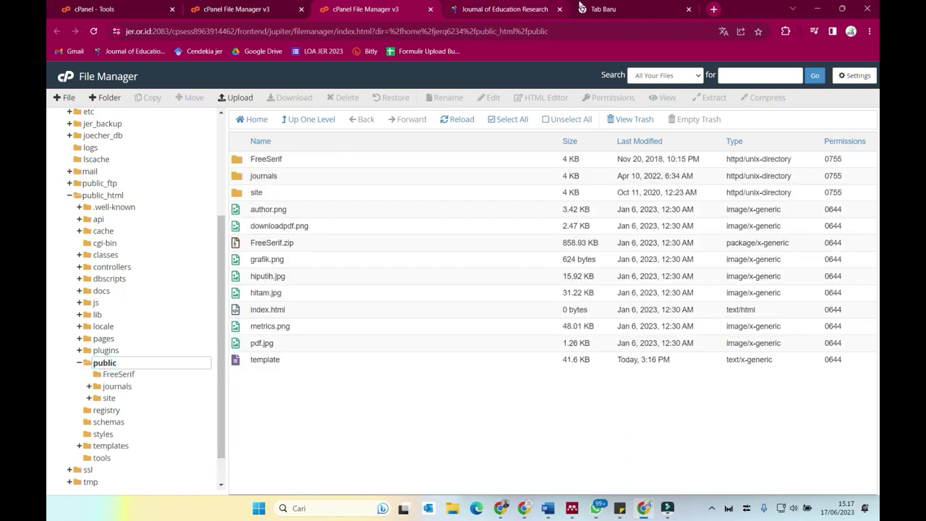
Complete the address in the new tab as jer.or.id/public/template and load it to download the file
click(593, 9)
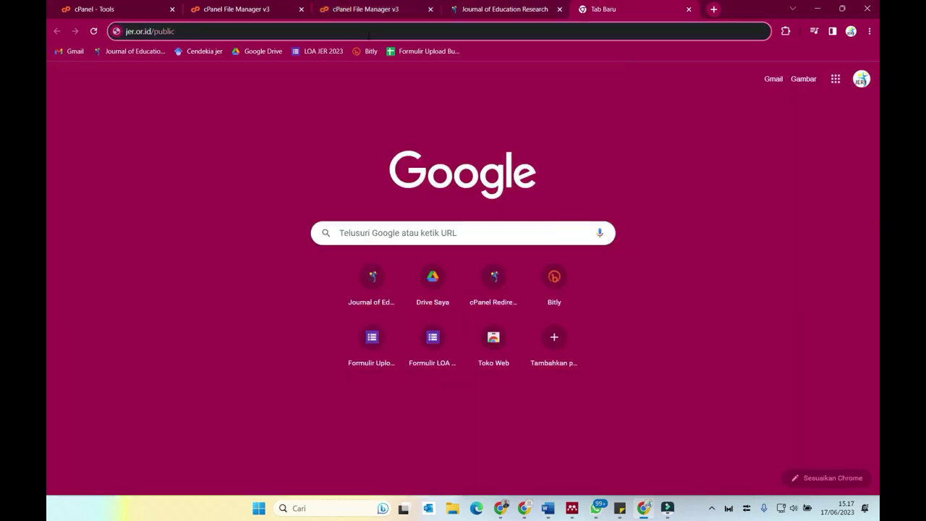
text(/)
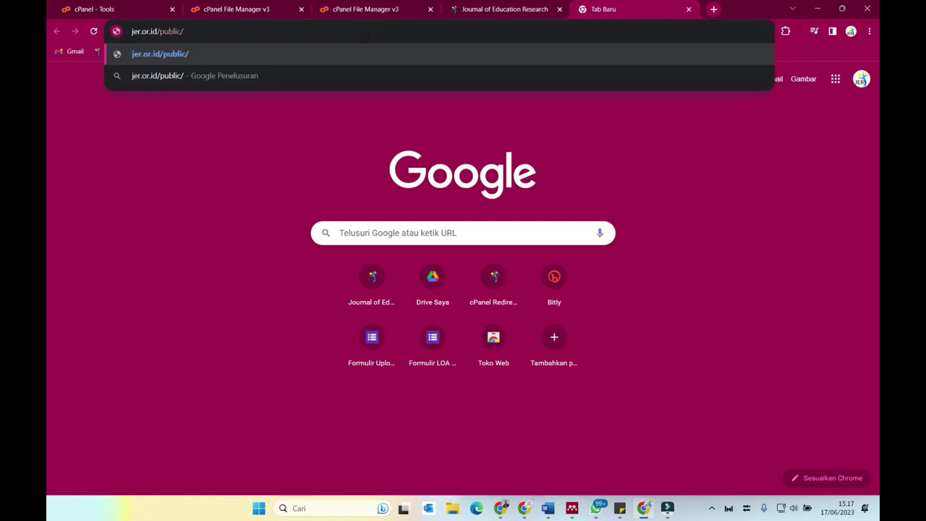
text(template)
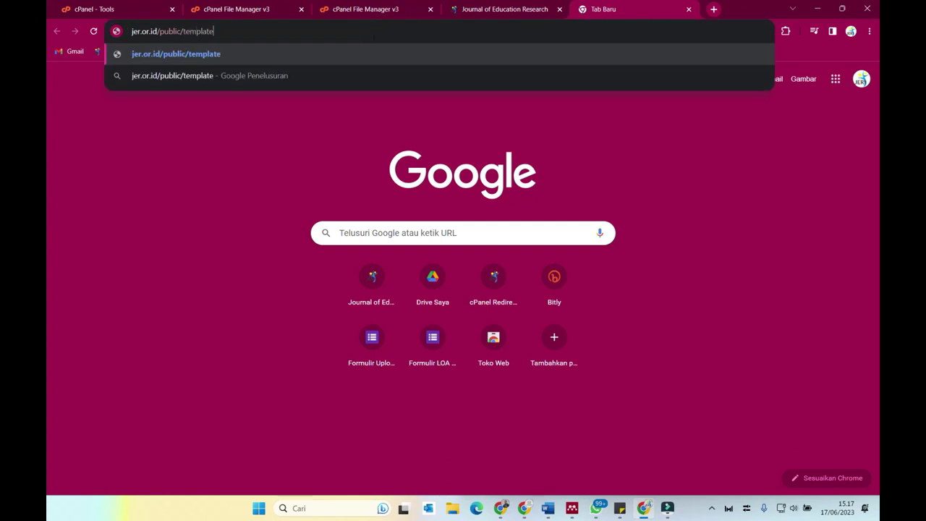
key(ctrl+a)
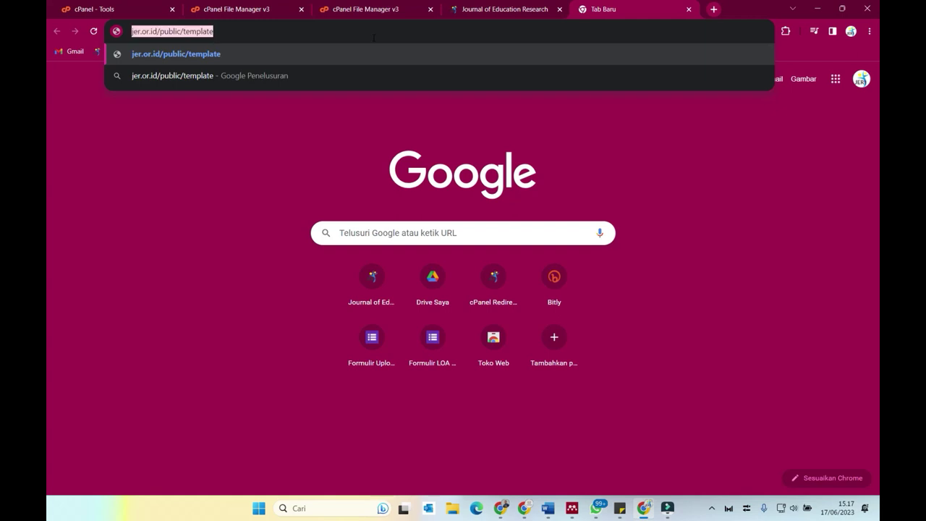
click(352, 30)
key(Return)
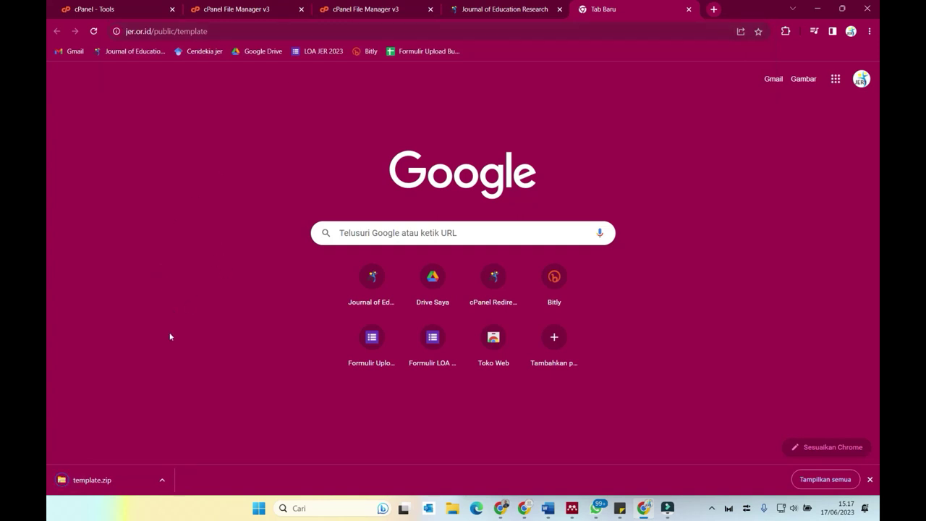
Open the downloaded template.zip to inspect its contents, and return to the browser window with the File Manager
click(100, 483)
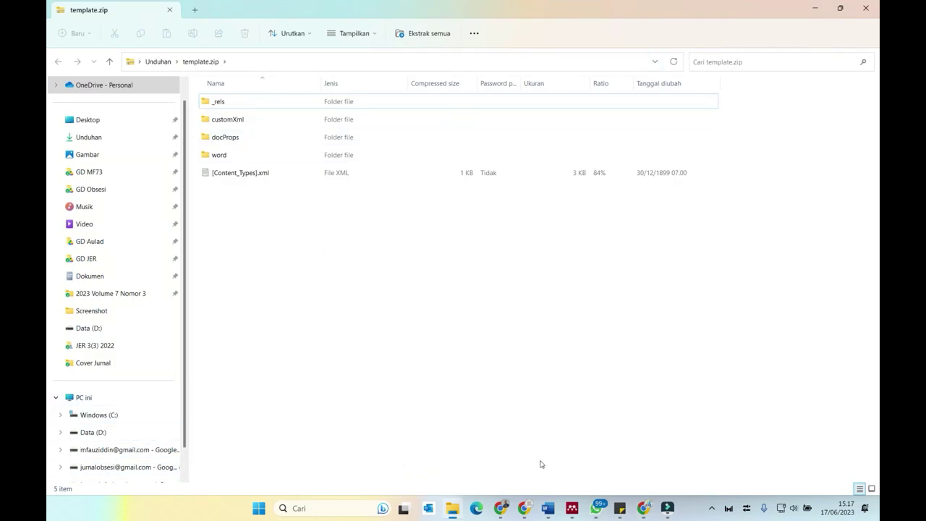
click(500, 508)
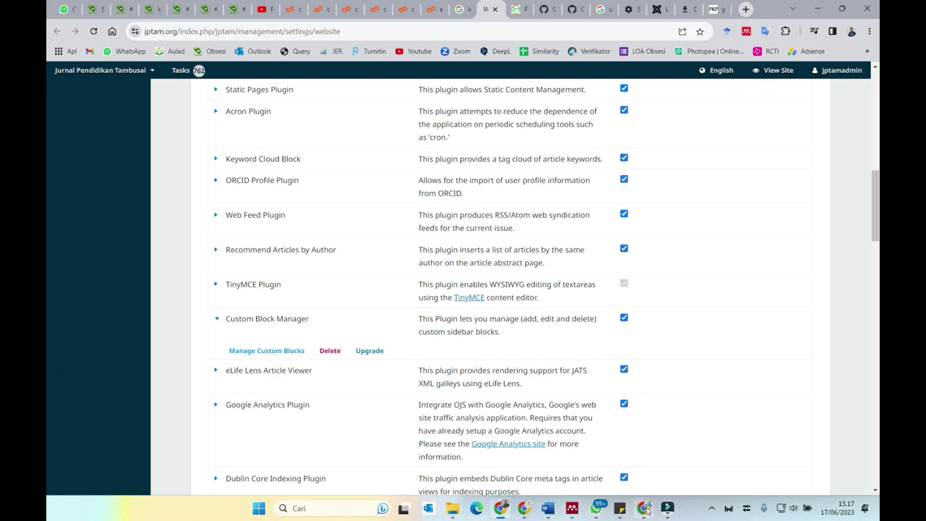
click(645, 508)
Switch to the File Manager showing the public folder and reload its file listing
click(242, 9)
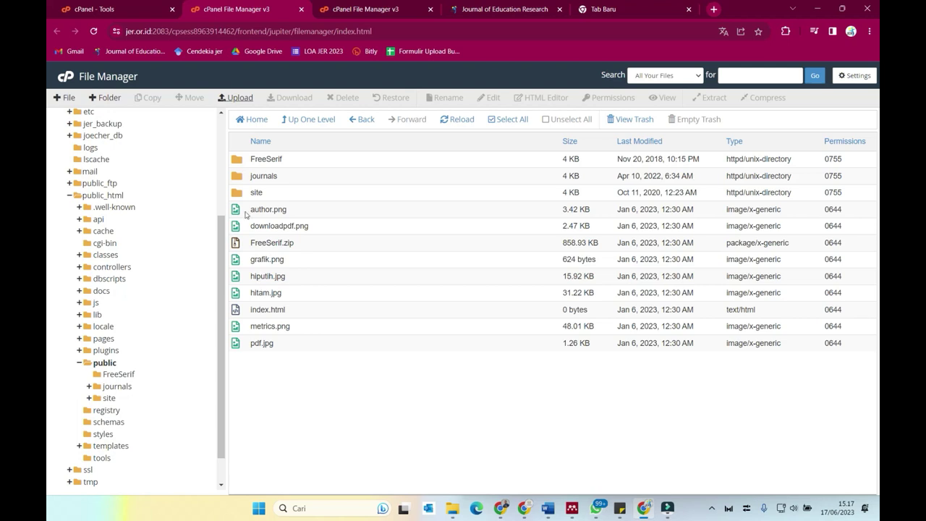
right_click(299, 372)
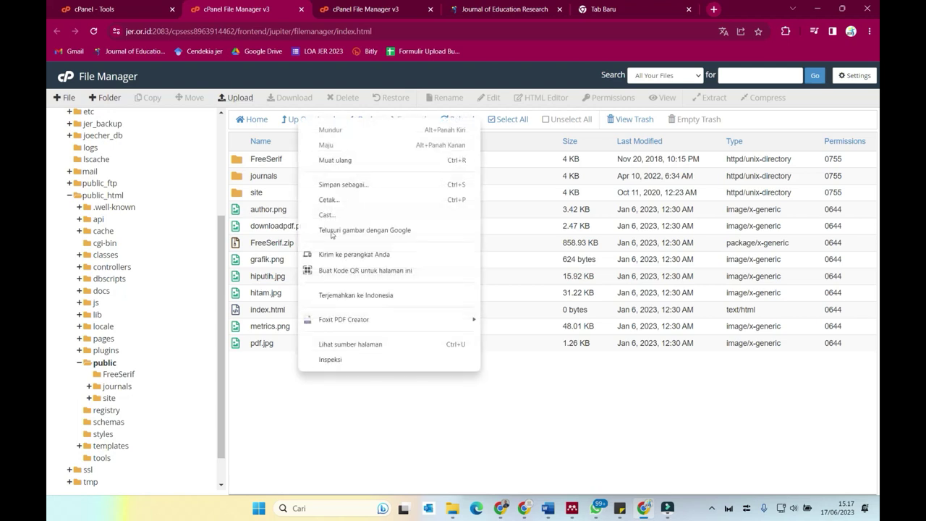
click(514, 137)
click(460, 120)
click(463, 121)
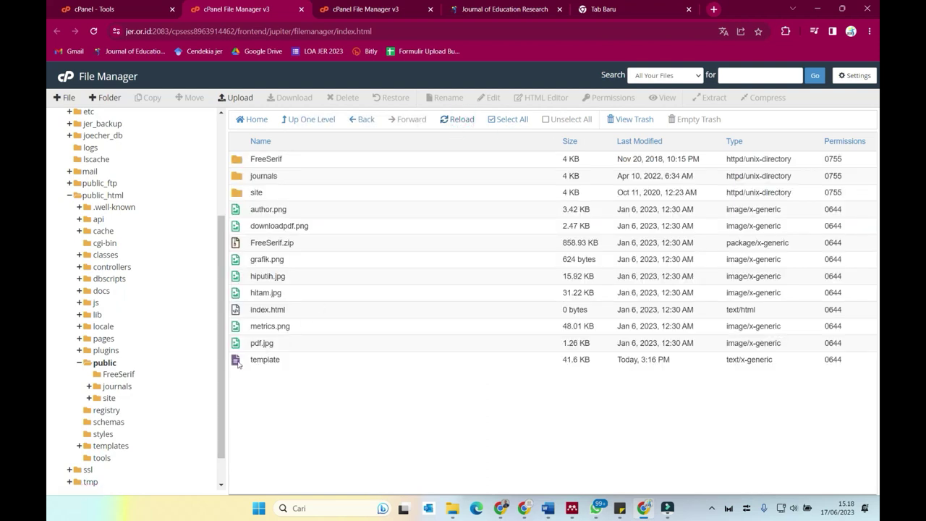
Rename the template file in the public folder to template.docx
click(238, 362)
right_click(238, 362)
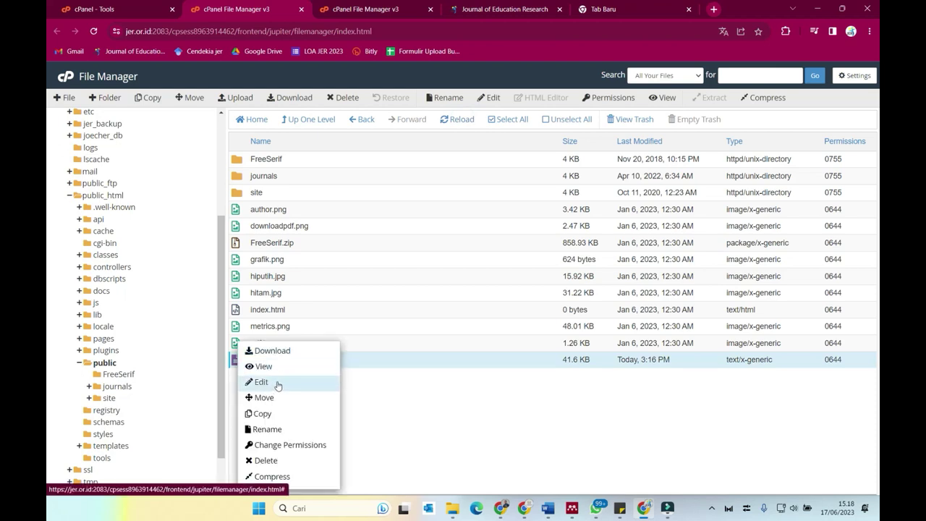
click(271, 429)
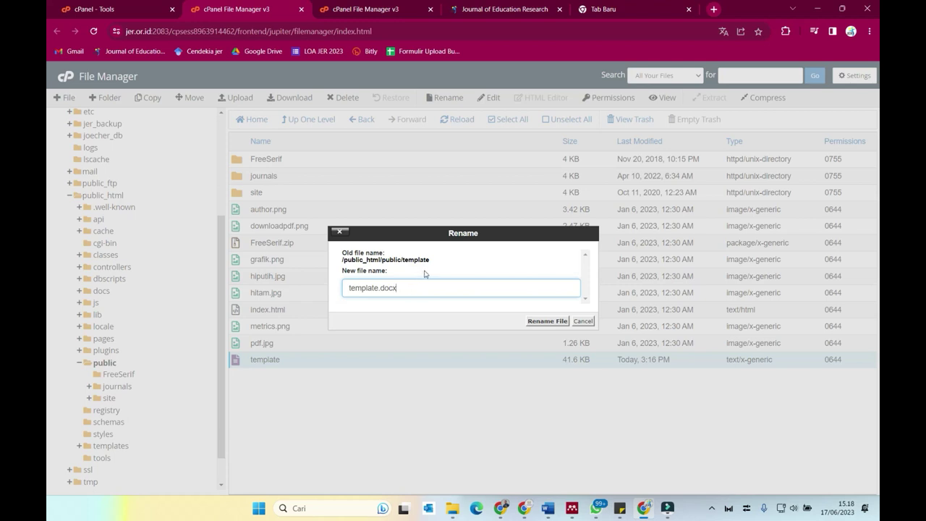
click(546, 320)
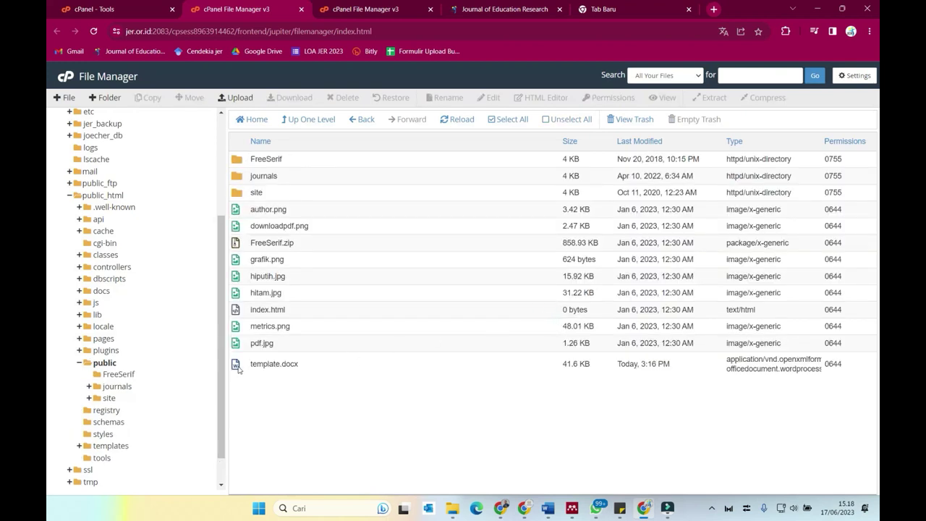
click(606, 9)
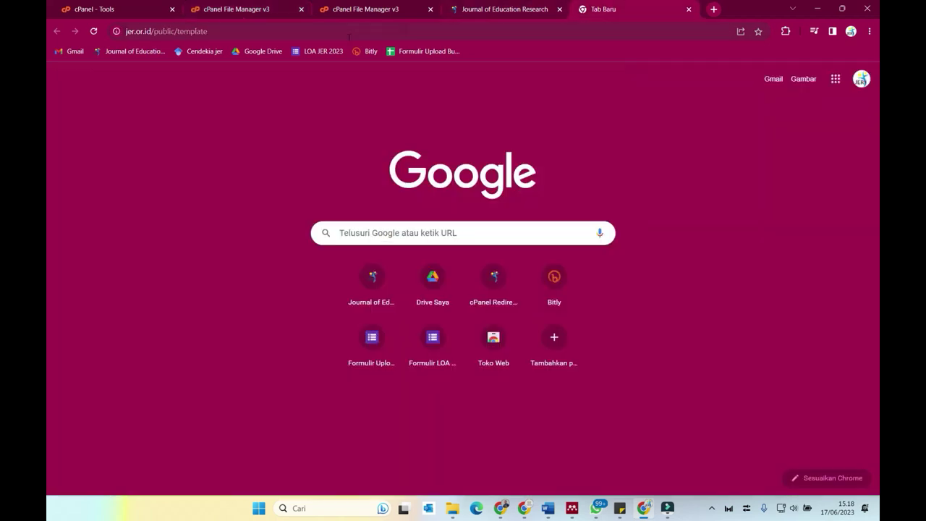
click(265, 31)
click(266, 31)
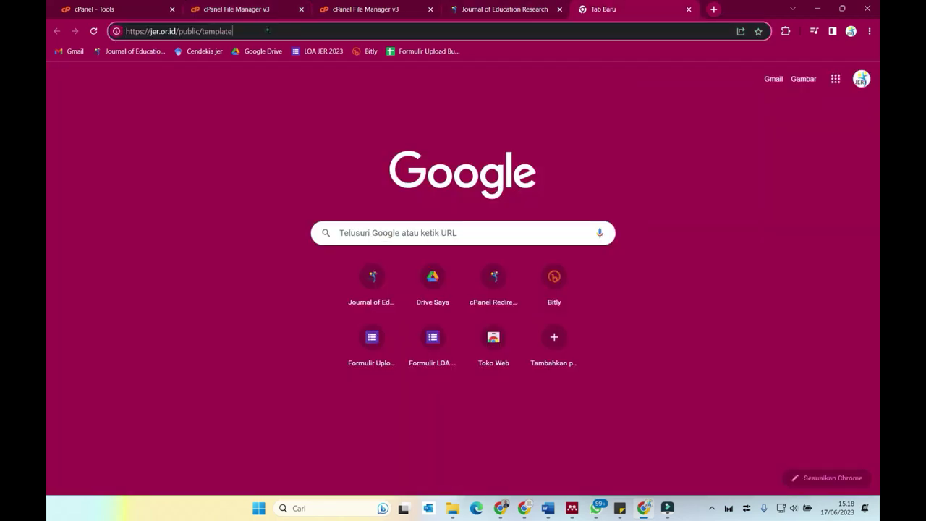
text(.docx)
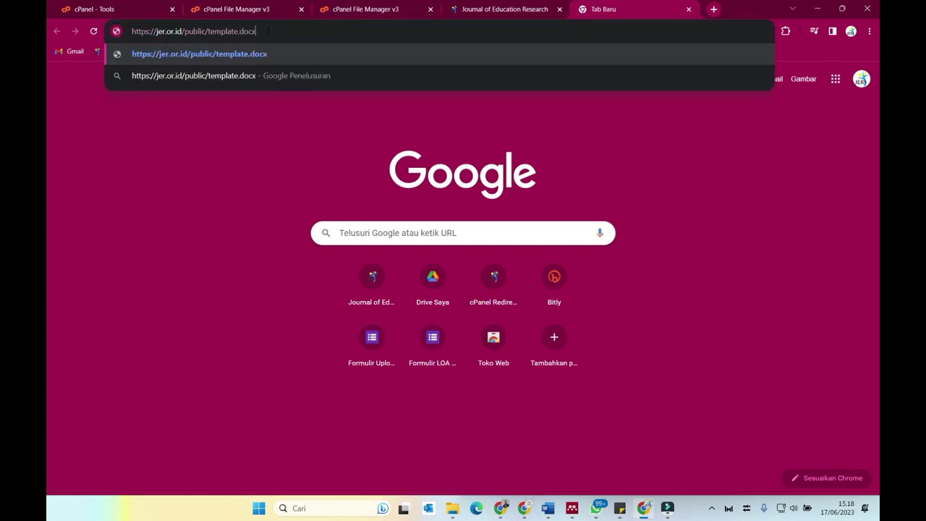
key(Return)
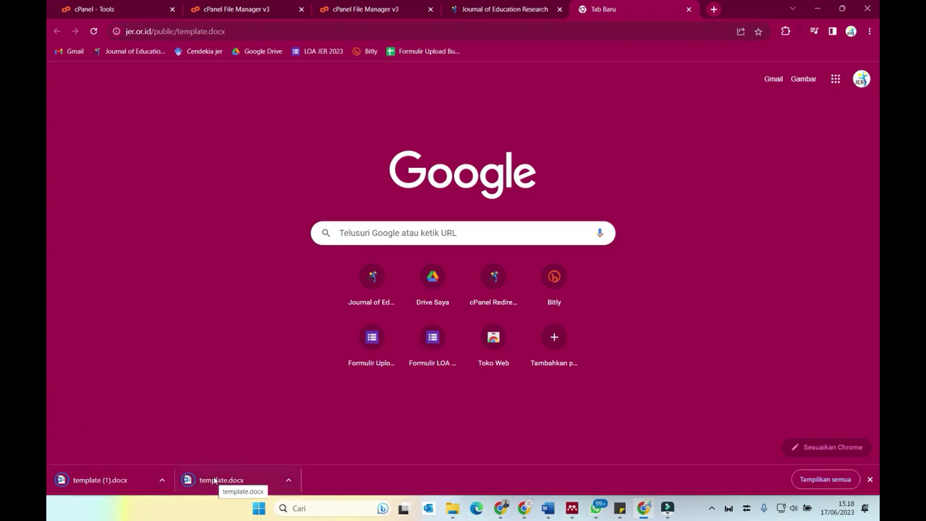
Open the downloaded template.docx in Word to check its contents, and return to the browser window with the download address
click(214, 480)
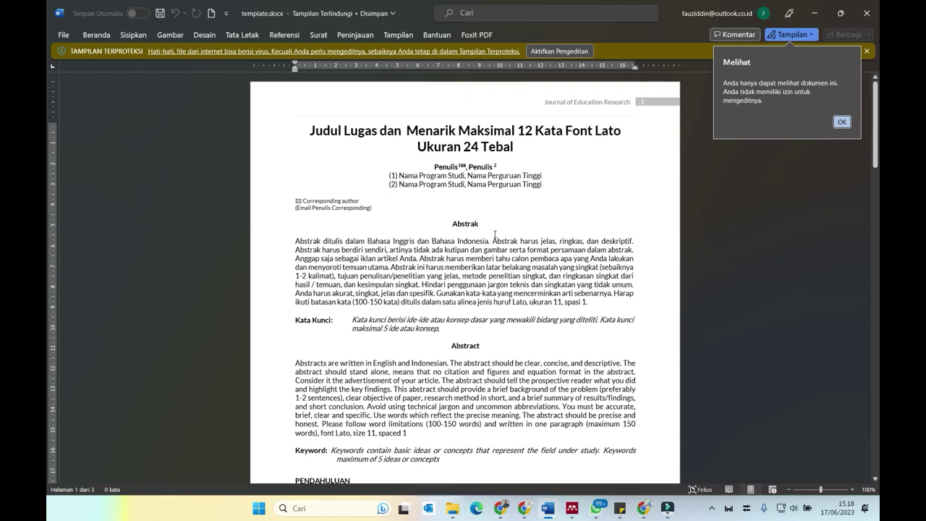
mouse_move(500, 508)
click(495, 458)
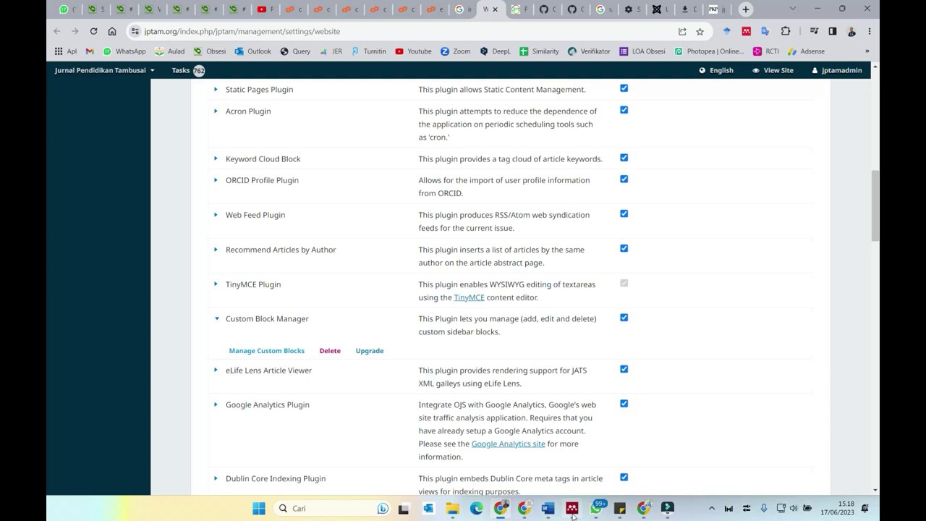
click(643, 508)
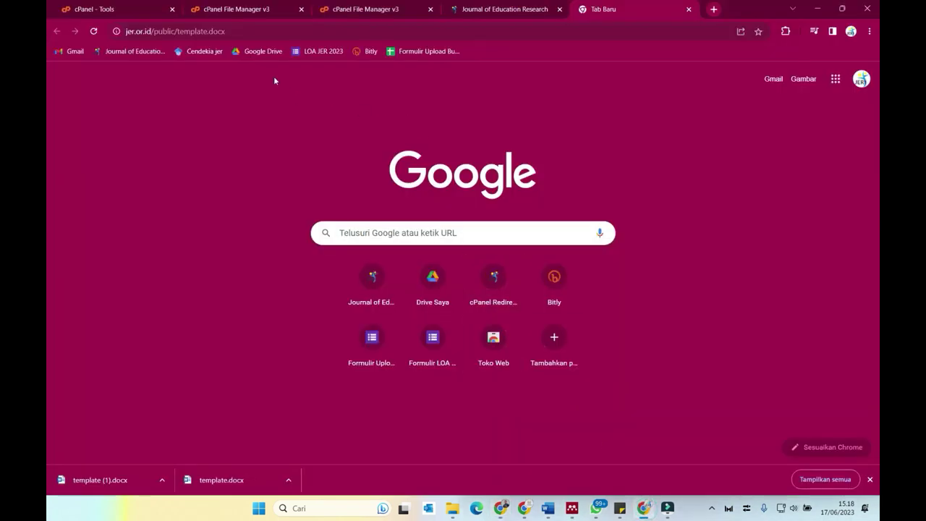
Copy the template's full download address, jer.or.id/public/template.docx
click(239, 32)
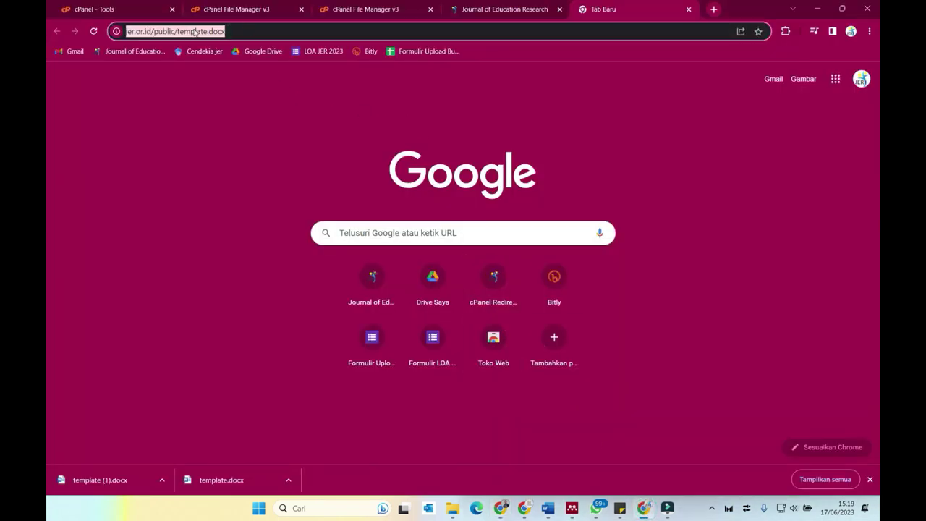
right_click(194, 32)
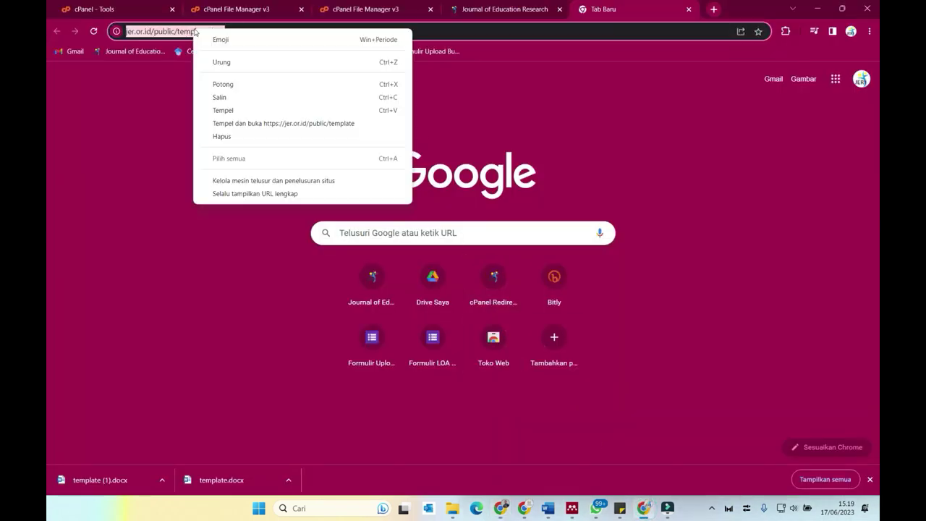
click(250, 96)
Switch to the Journal of Education Research site and log in with the saved credentials
click(520, 6)
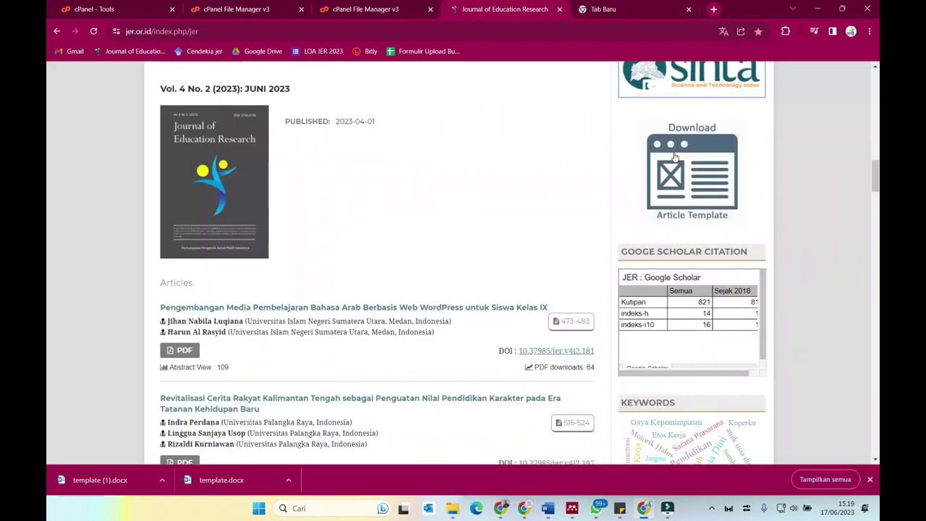
scroll(680, 160, up, 15)
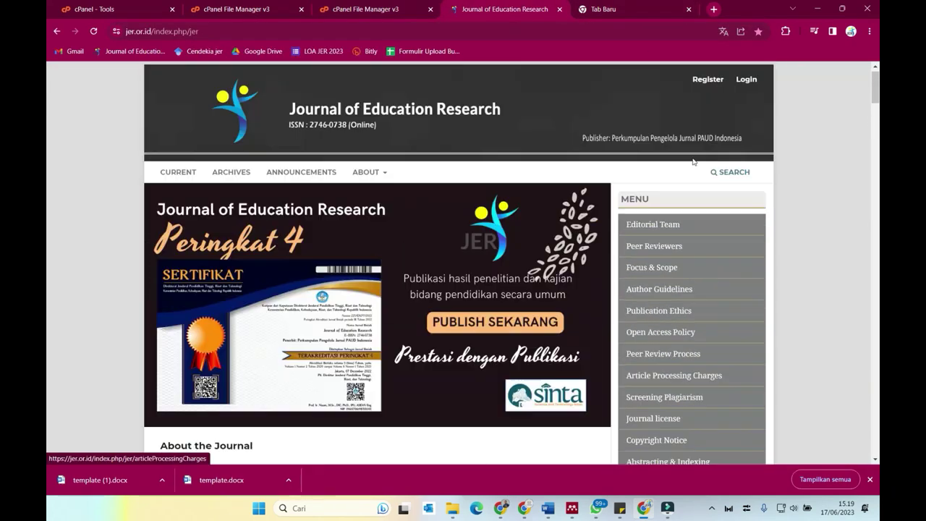
click(746, 92)
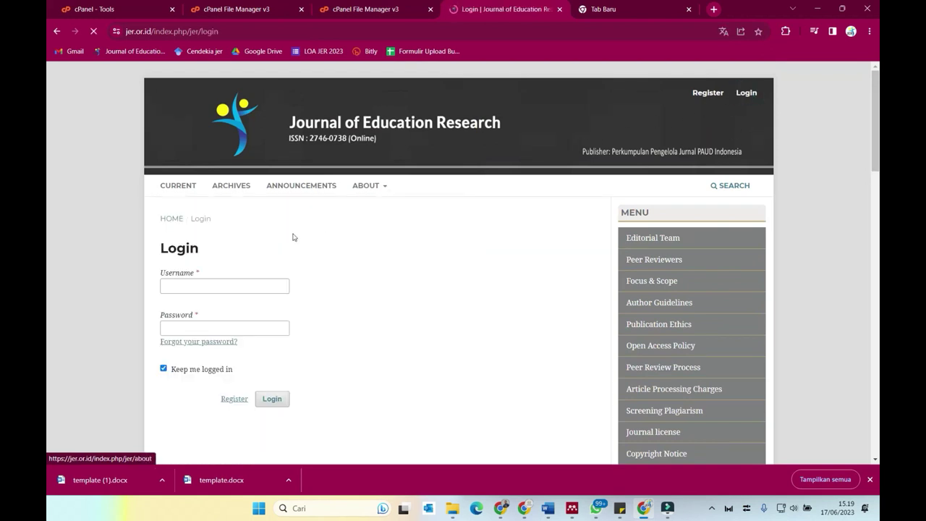
click(268, 399)
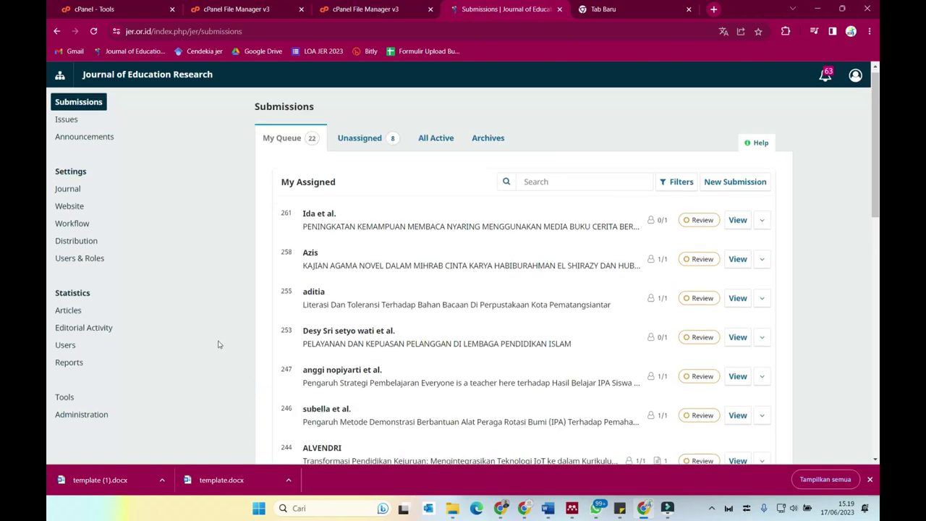
Go to the installed plugins in the journal's website settings and open the custom blocks of the Custom Block Manager
scroll(219, 344, down, 1)
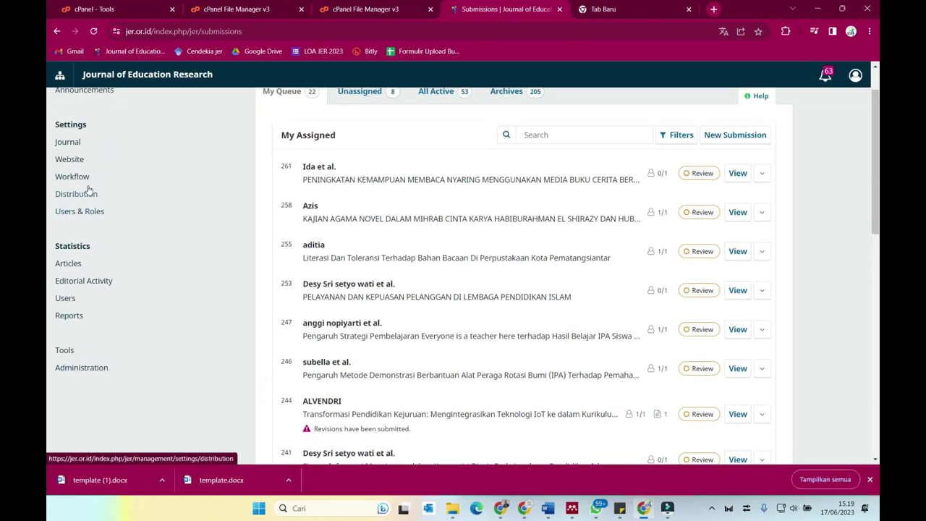
click(71, 160)
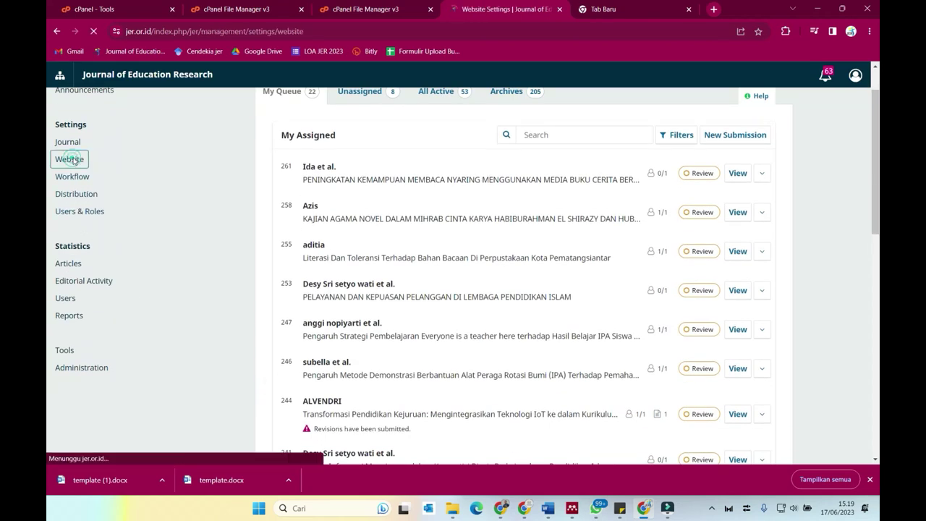
click(385, 144)
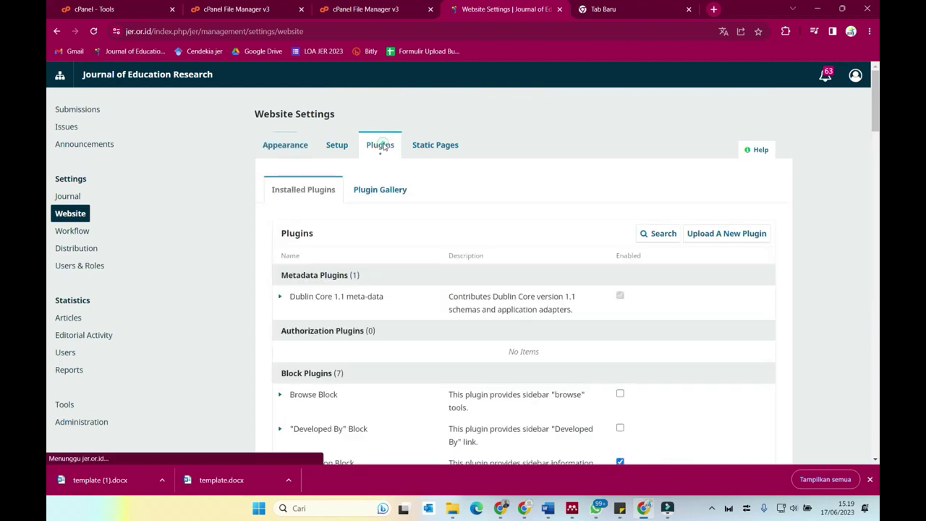
scroll(377, 217, down, 6)
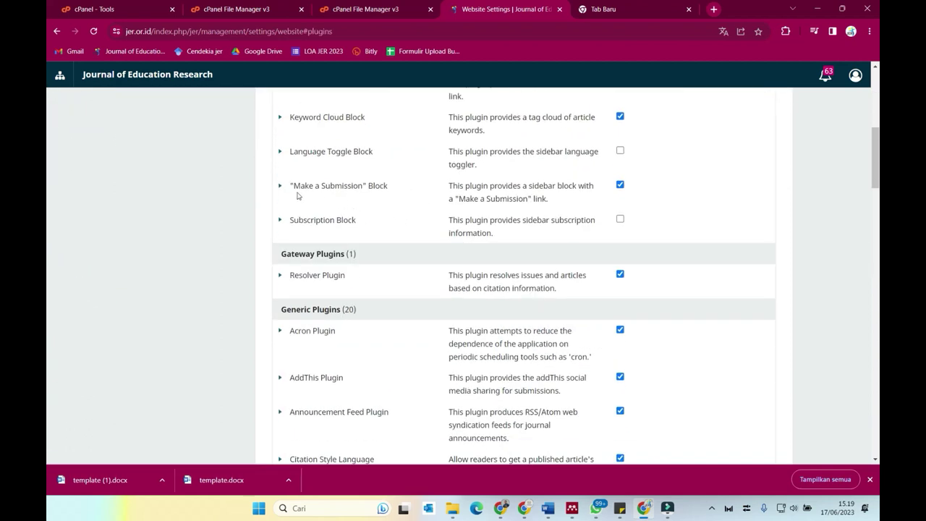
scroll(295, 185, down, 3)
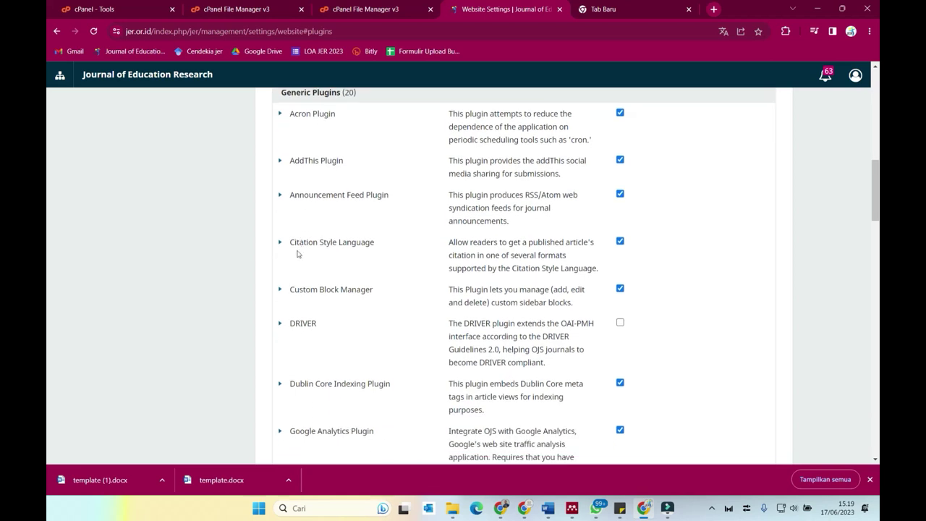
click(282, 292)
click(316, 320)
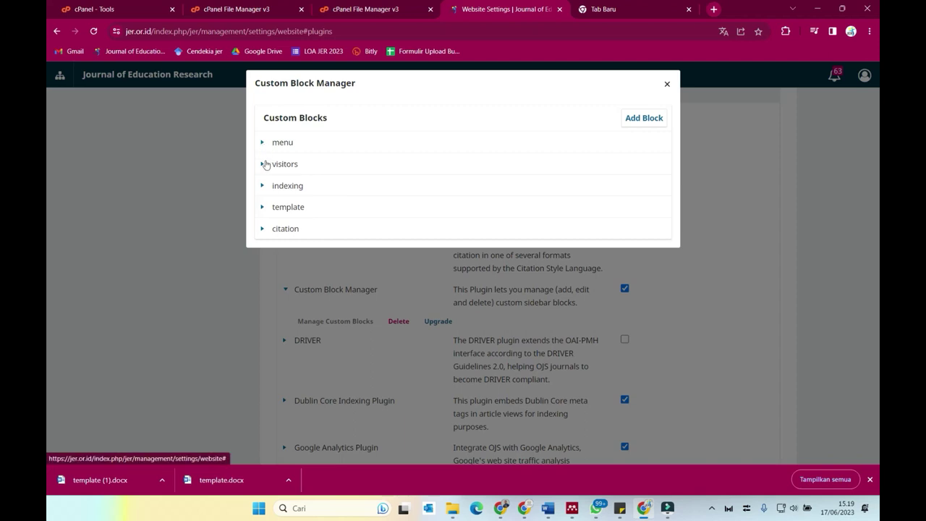
click(264, 210)
click(282, 224)
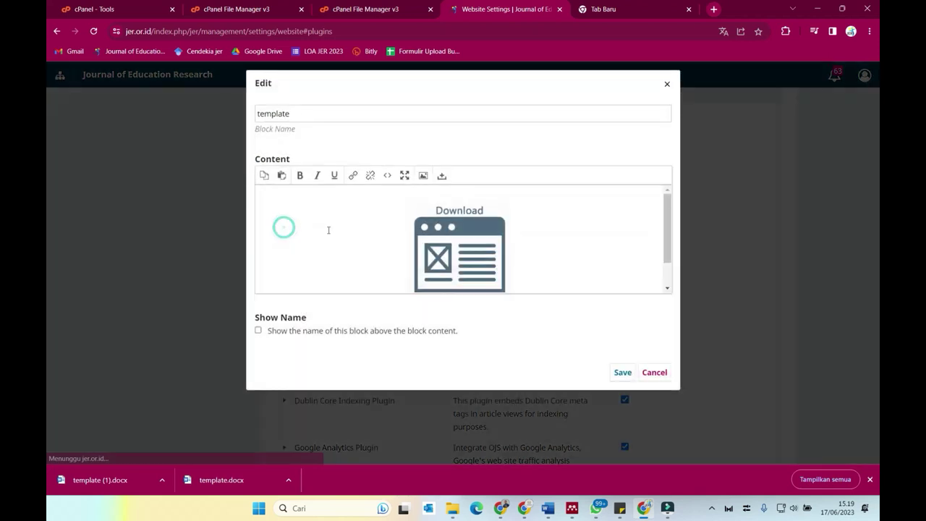
click(441, 242)
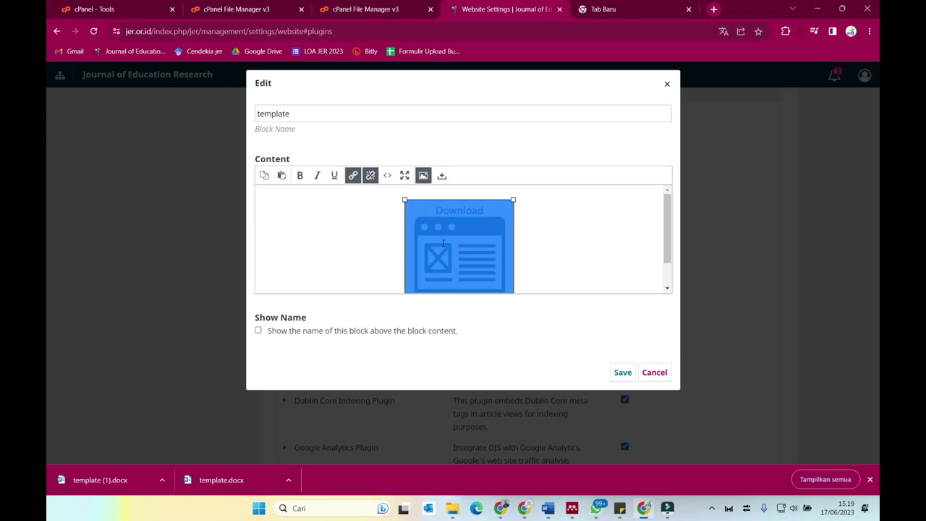
click(353, 176)
key(ctrl+a)
text(https://jer.or.id/public/template.docx)
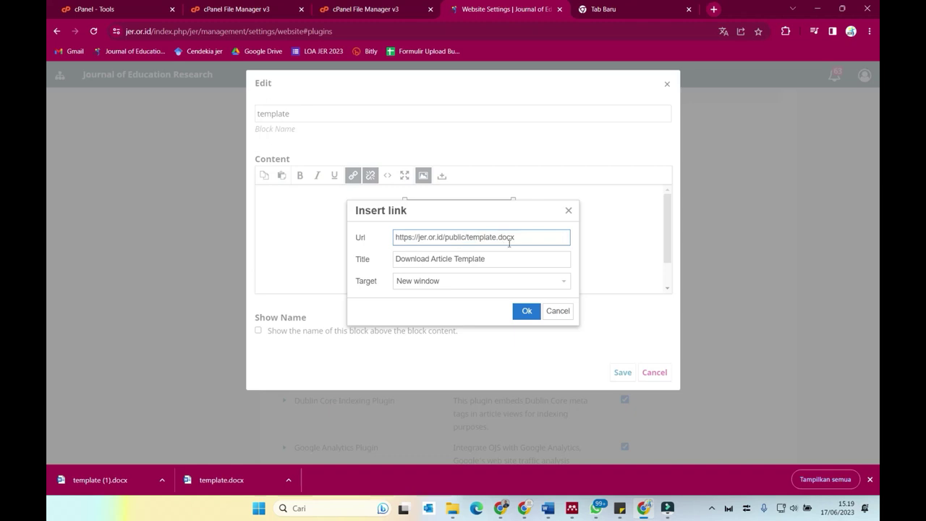
click(526, 310)
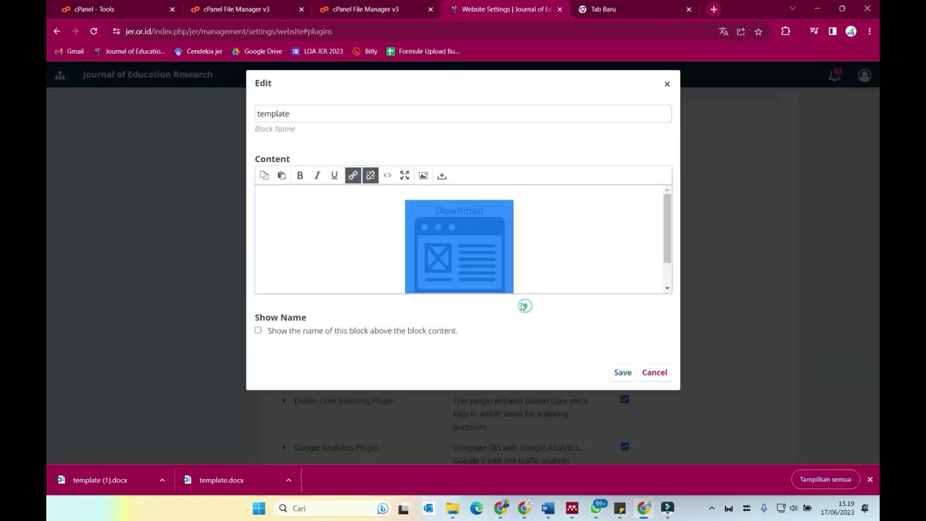
click(624, 372)
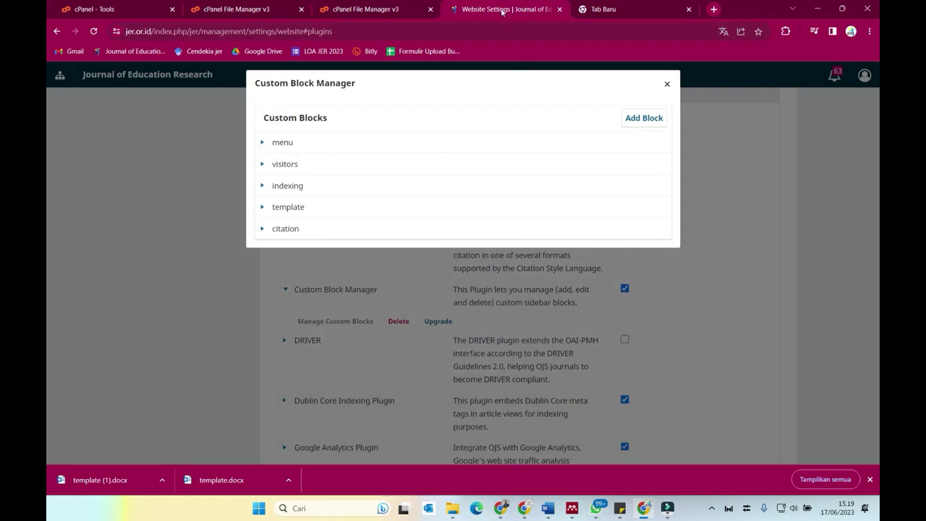
Open the Journal of Education Research homepage in the spare tab and test the sidebar's Article Template image by downloading its file
click(619, 9)
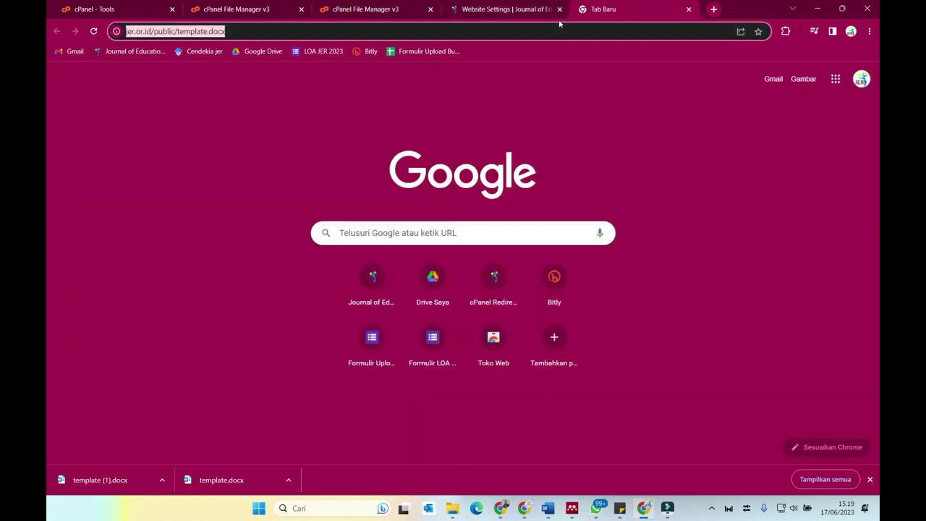
click(135, 52)
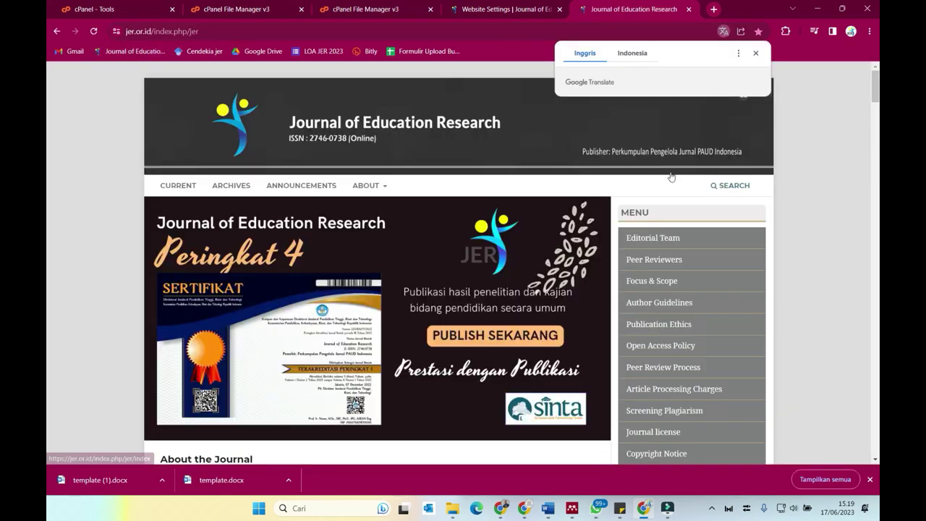
scroll(680, 186, down, 3)
scroll(680, 186, down, 10)
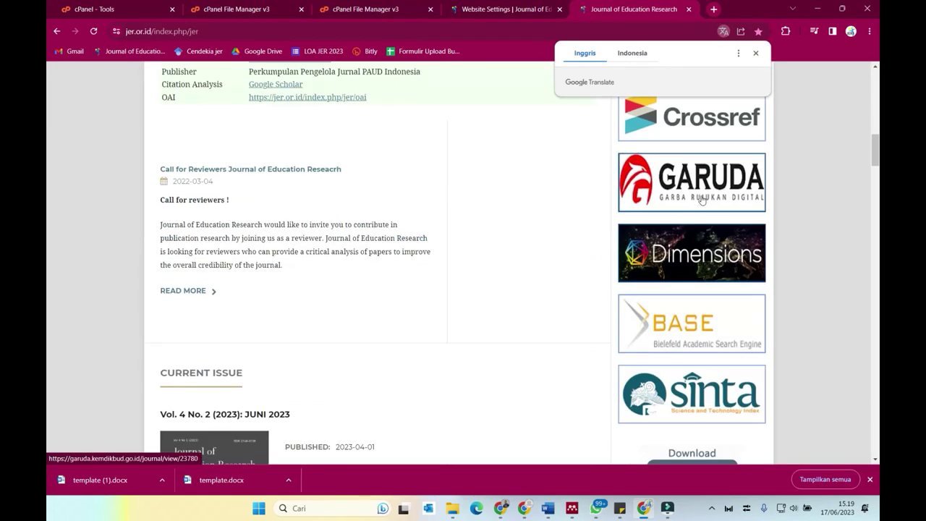
scroll(705, 199, down, 1)
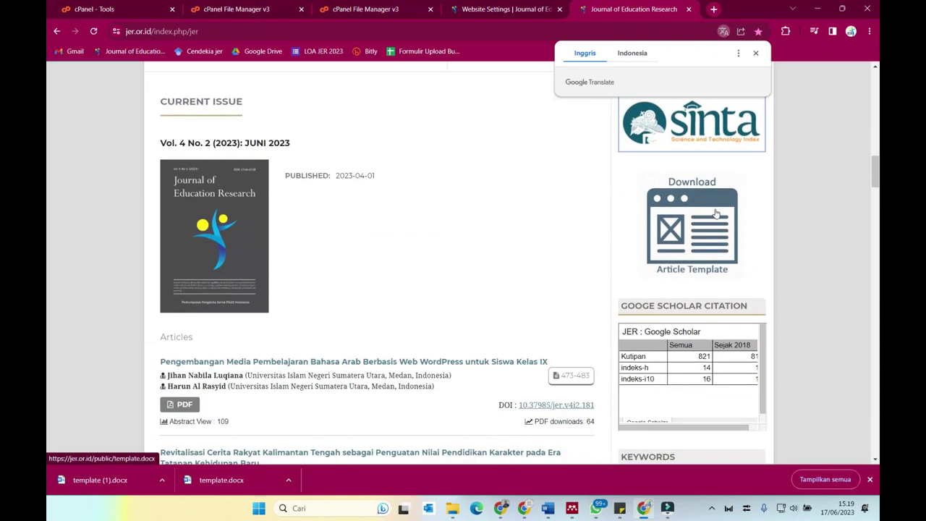
click(715, 213)
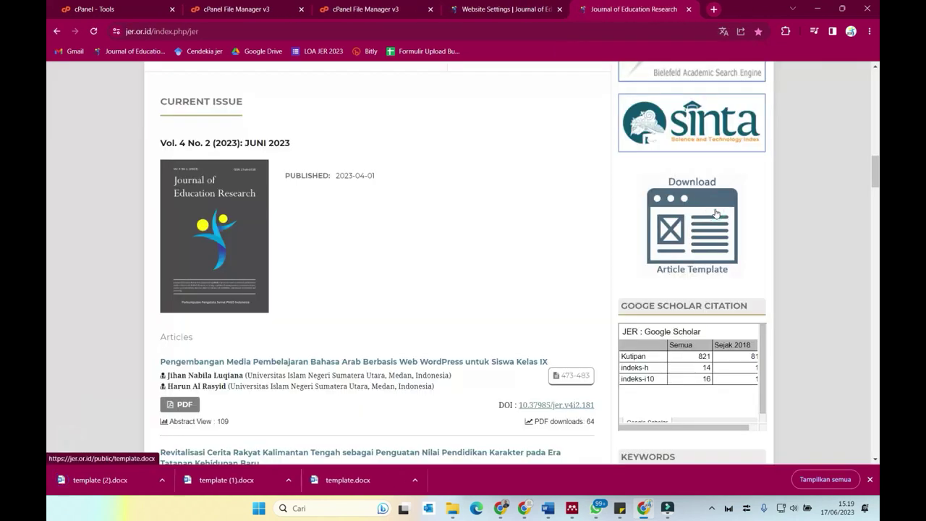
View the downloaded template (2).docx in Word, close the open template documents, and return to the journal homepage
click(100, 479)
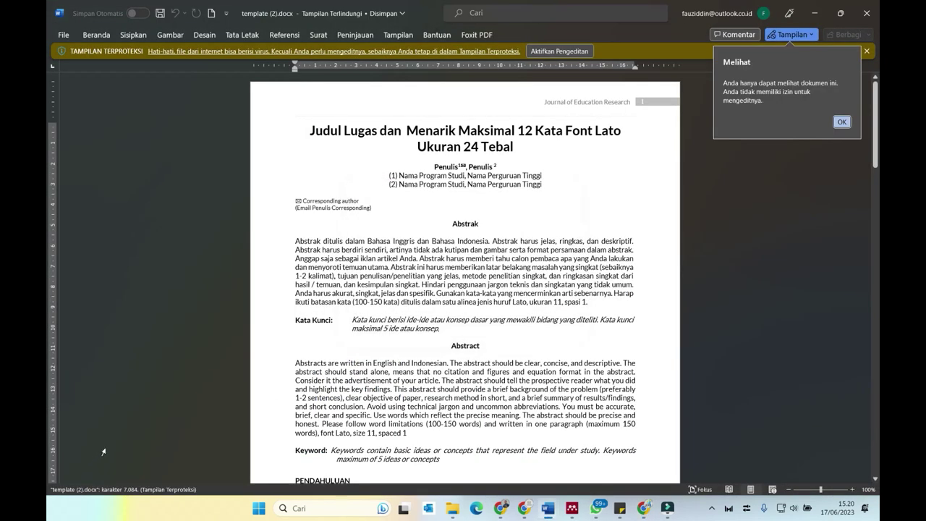
click(866, 13)
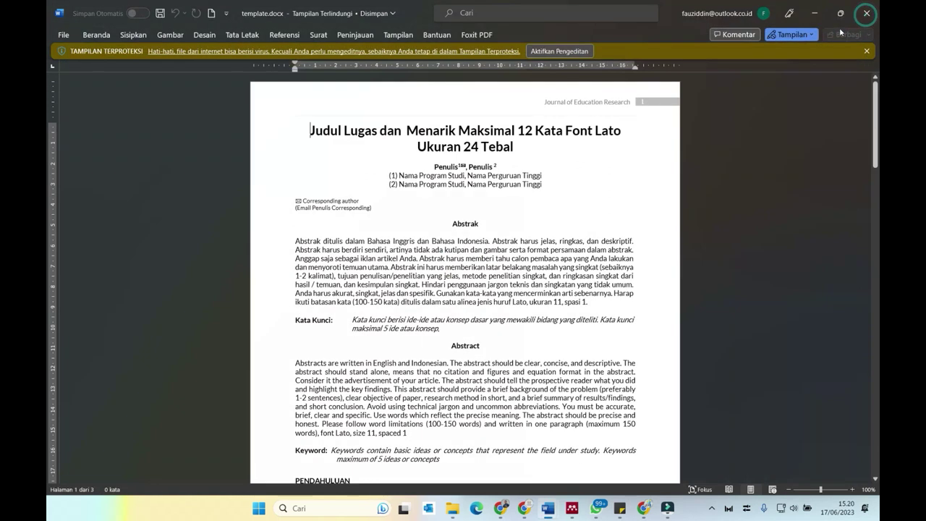
click(866, 13)
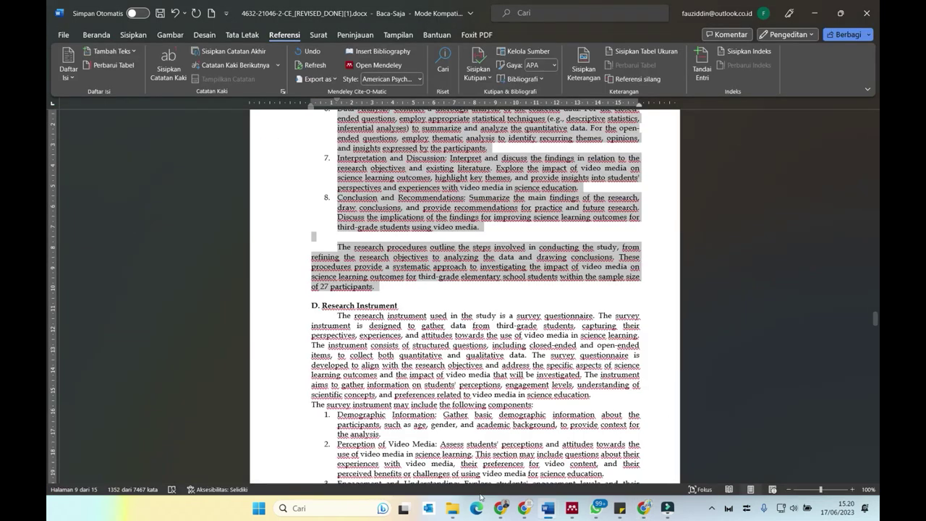
click(500, 508)
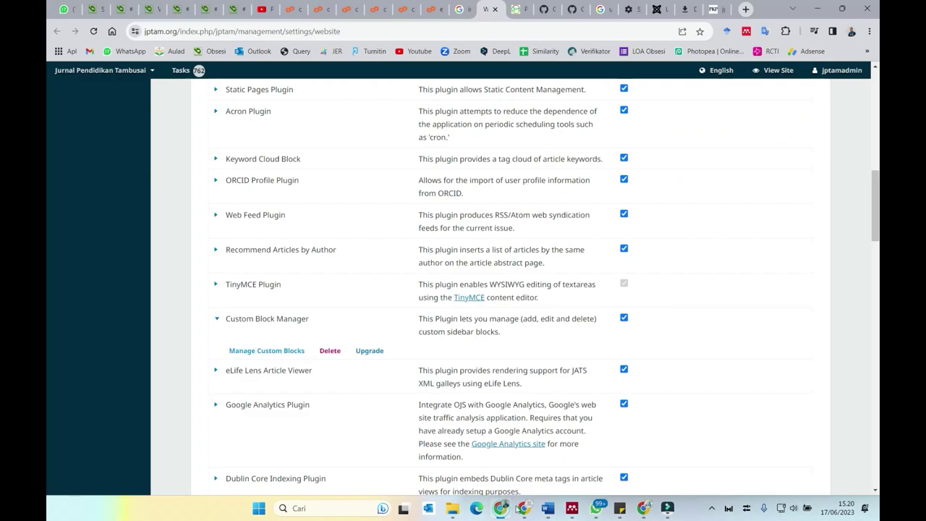
click(646, 509)
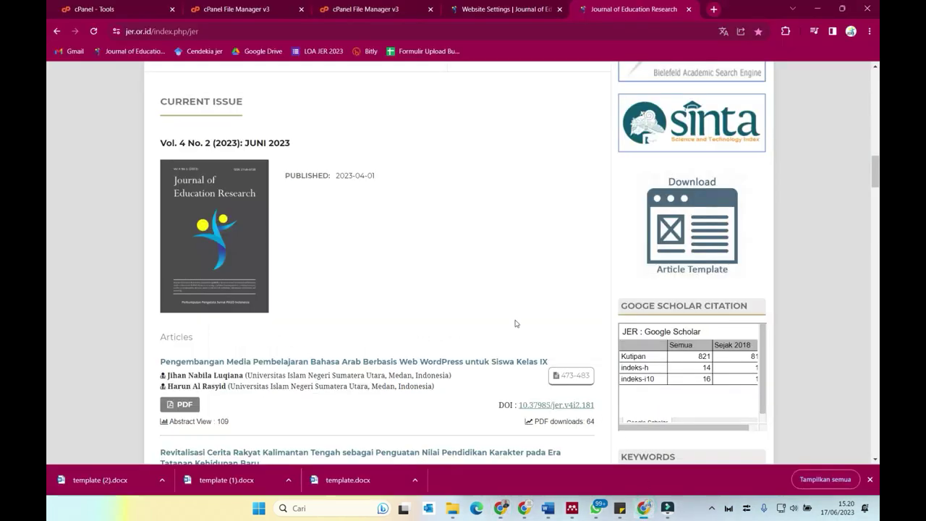
Examine the homepage's sidebar, comparing the menu items with the Article Template download image further down the page
scroll(516, 324, up, 5)
scroll(518, 265, up, 10)
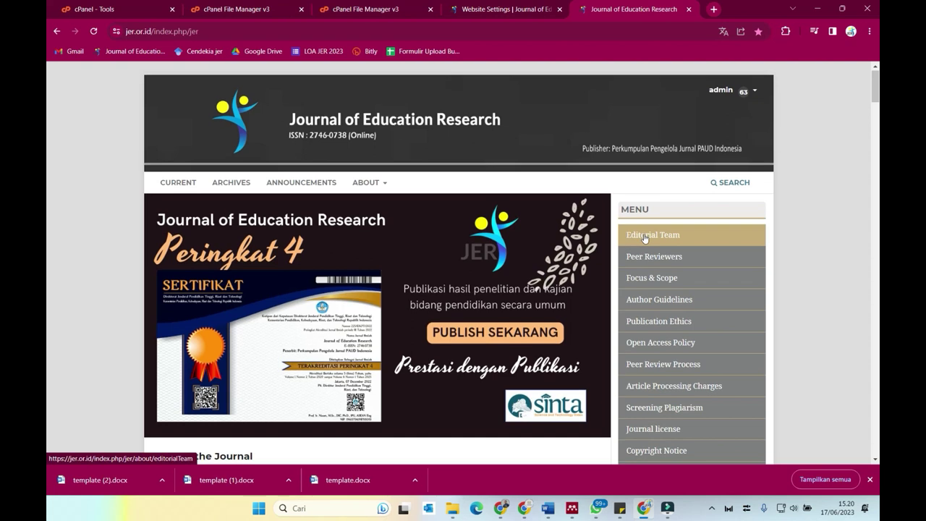
scroll(644, 241, down, 1)
scroll(657, 289, down, 3)
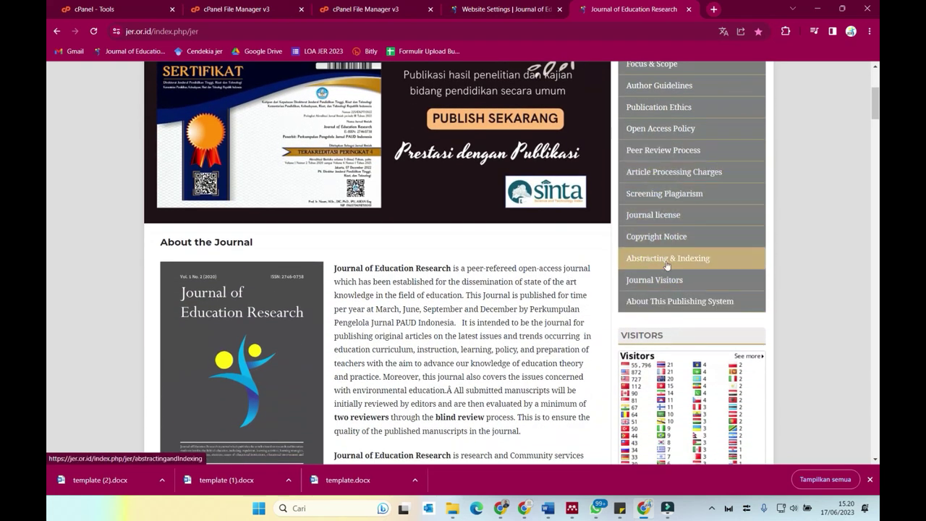
scroll(679, 304, down, 3)
scroll(681, 314, down, 14)
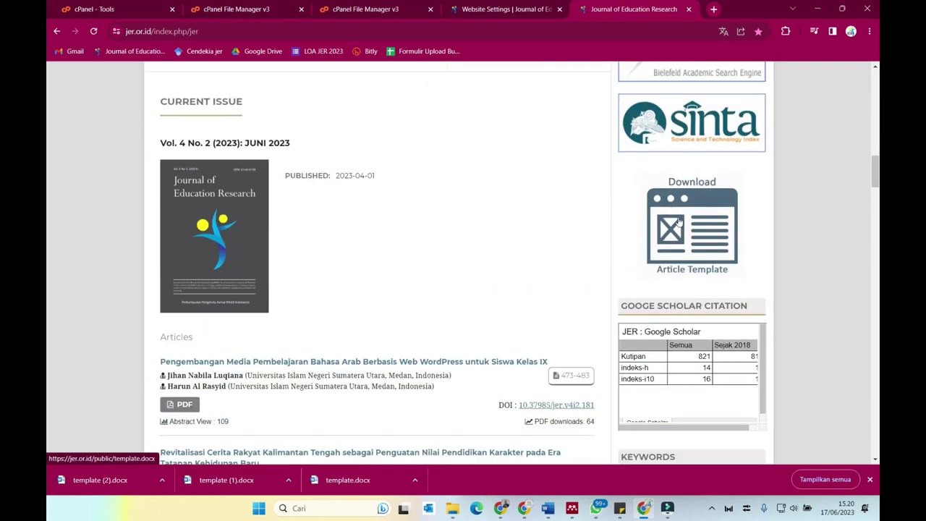
scroll(716, 253, up, 17)
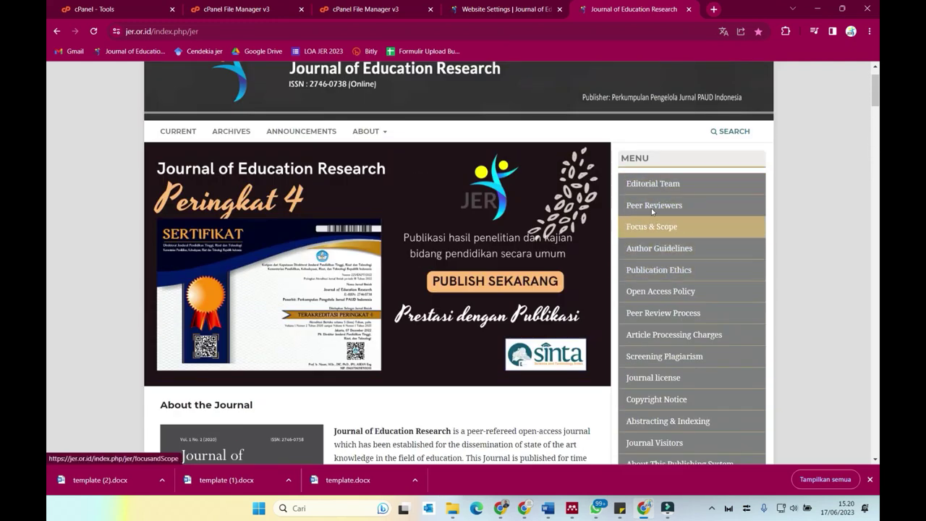
scroll(653, 358, down, 3)
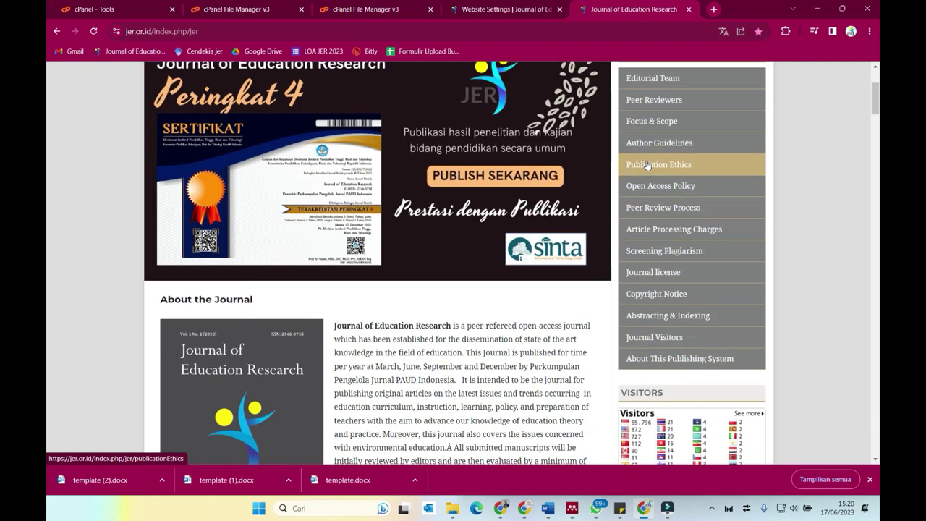
scroll(653, 188, up, 3)
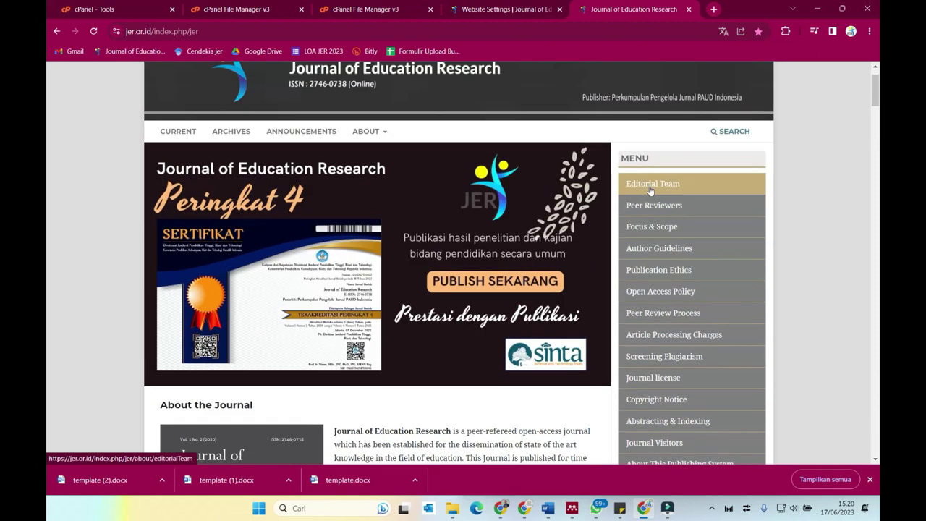
Return to the Custom Block Manager in the website settings and open the menu block for editing
click(508, 9)
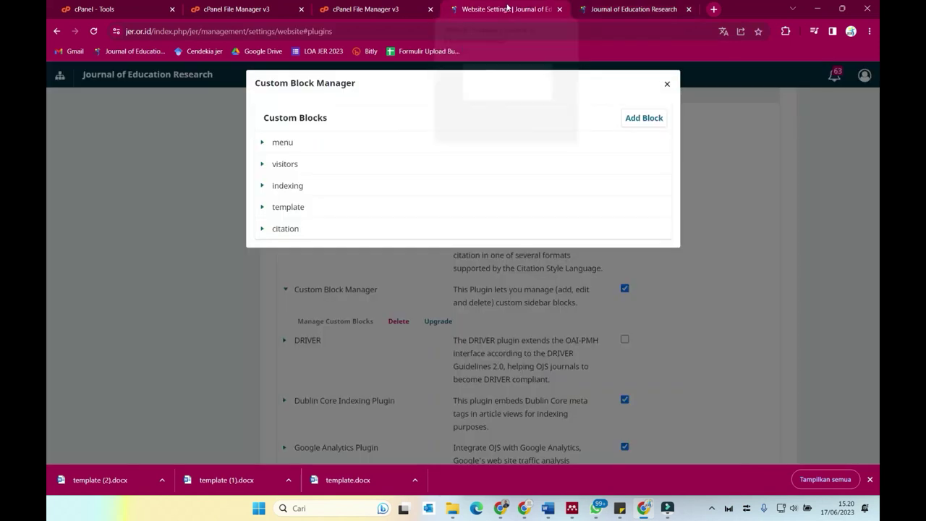
click(261, 143)
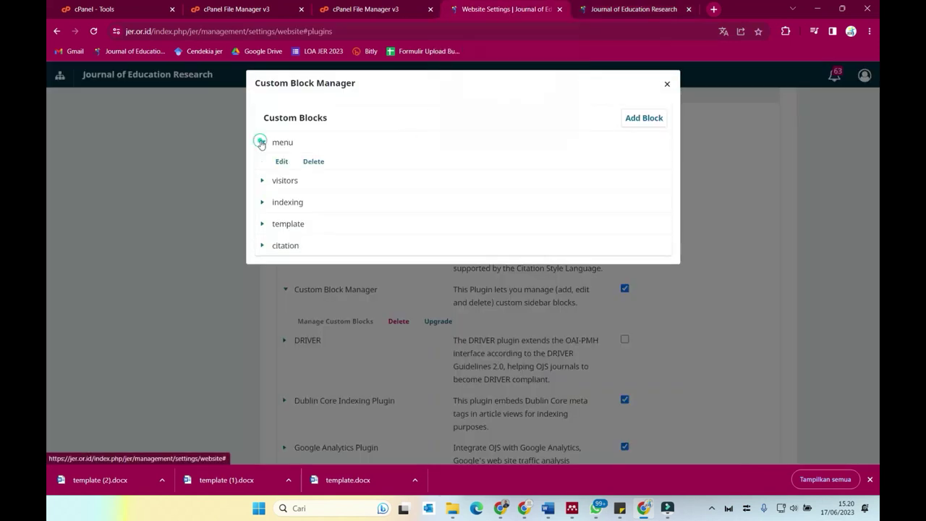
click(281, 160)
scroll(357, 227, down, 5)
scroll(366, 243, up, 3)
scroll(366, 243, up, 3)
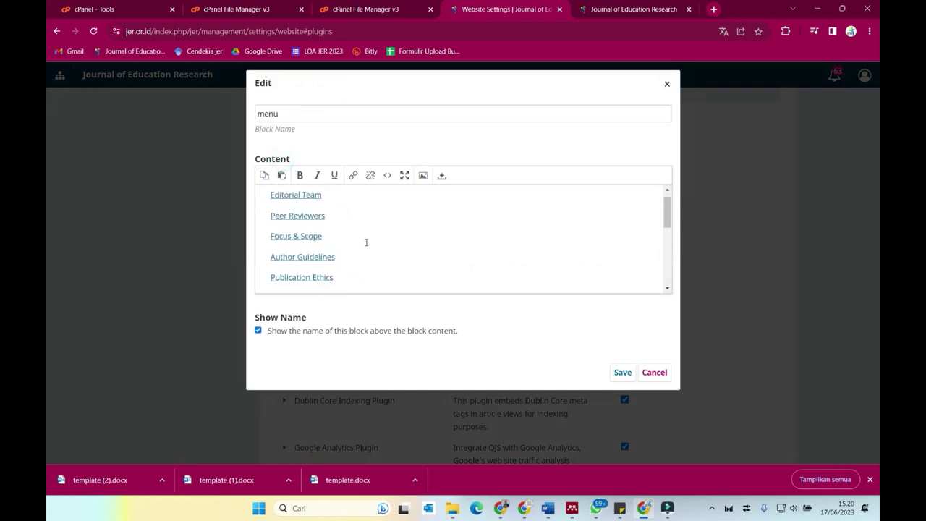
Add an "Article Template" line below Author Guidelines in the menu block's content and remove the stray backslash after Author Guidelines
triple_click(348, 269)
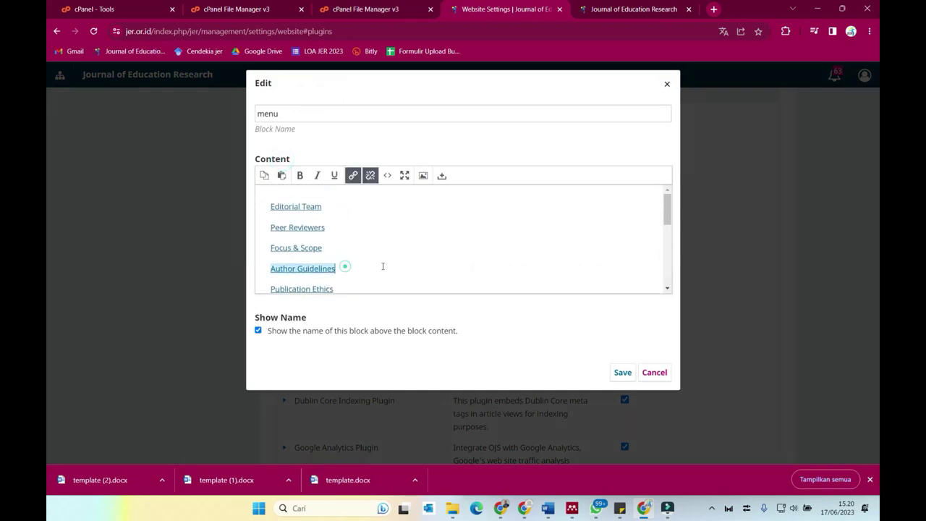
click(387, 266)
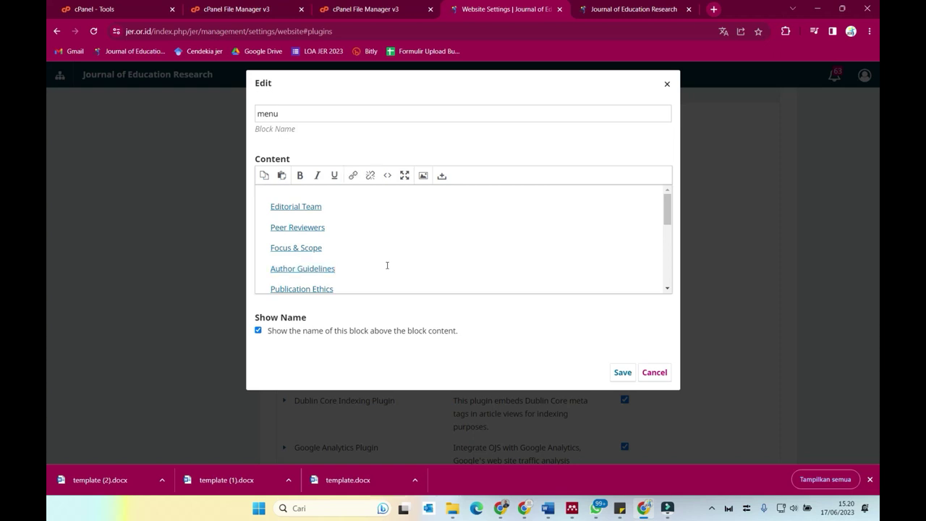
text(\)
key(Return)
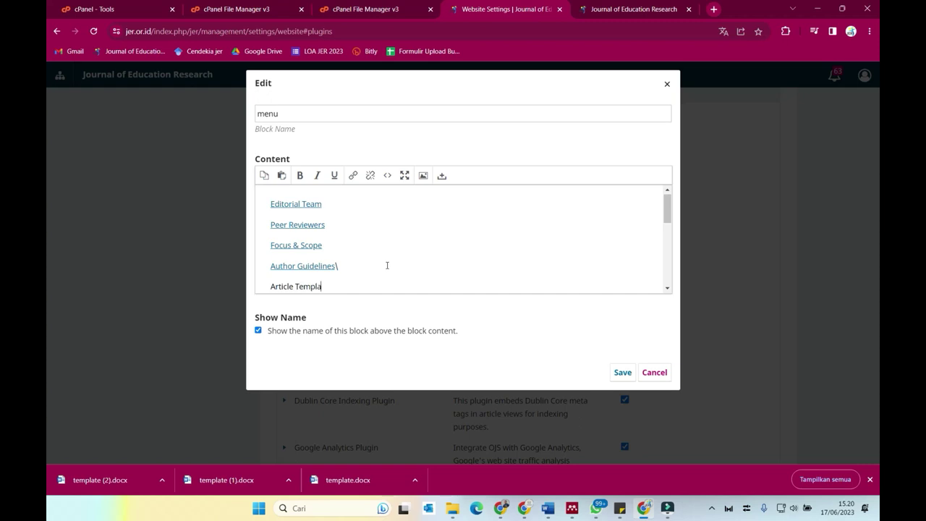
scroll(384, 253, down, 3)
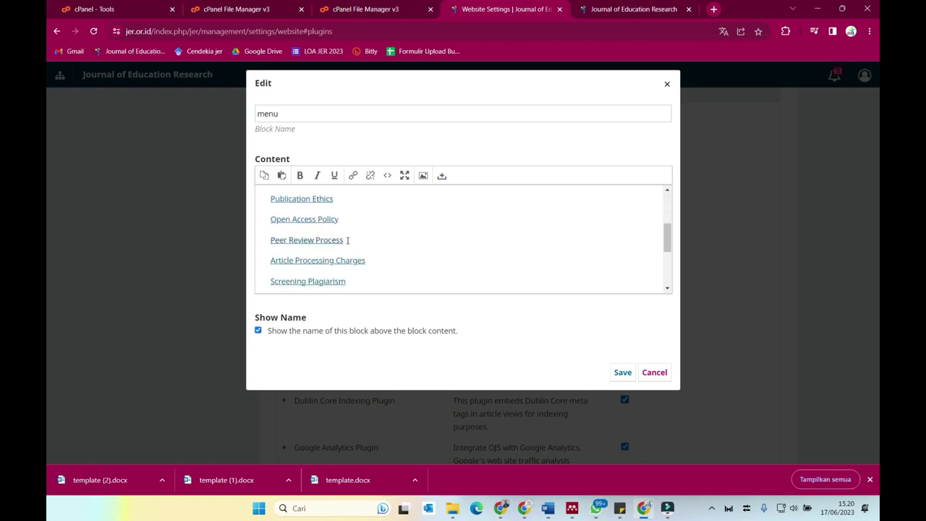
scroll(347, 232, up, 2)
triple_click(349, 215)
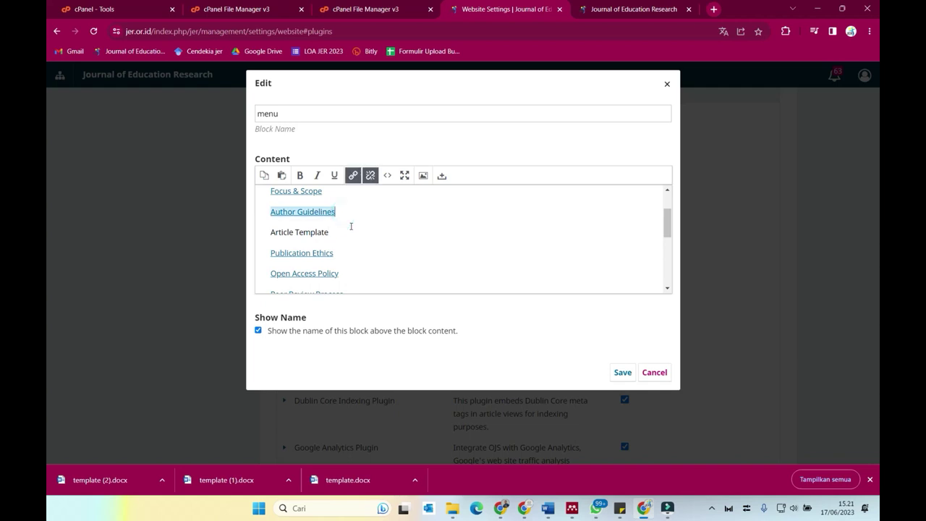
double_click(301, 231)
click(284, 231)
drag(270, 232, 333, 235)
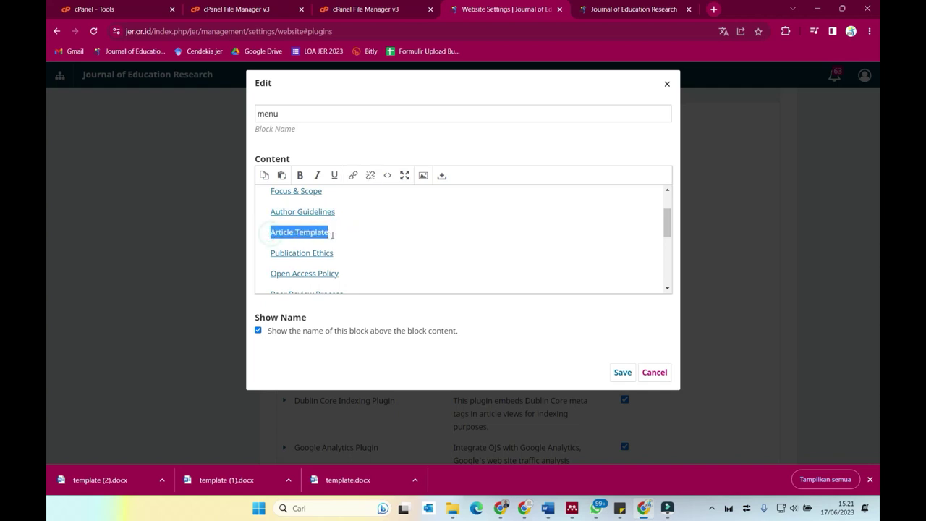
click(354, 177)
text(https://jer.or.id/public/template.docx)
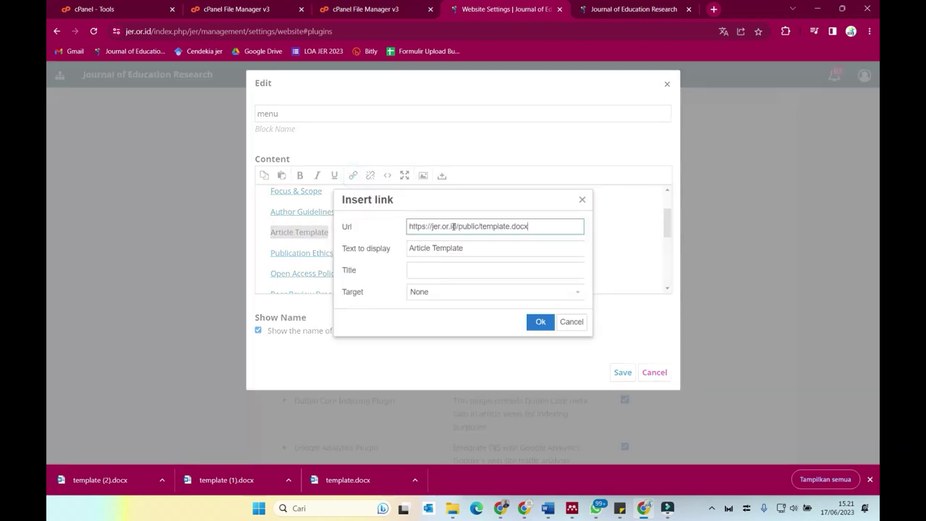
click(441, 293)
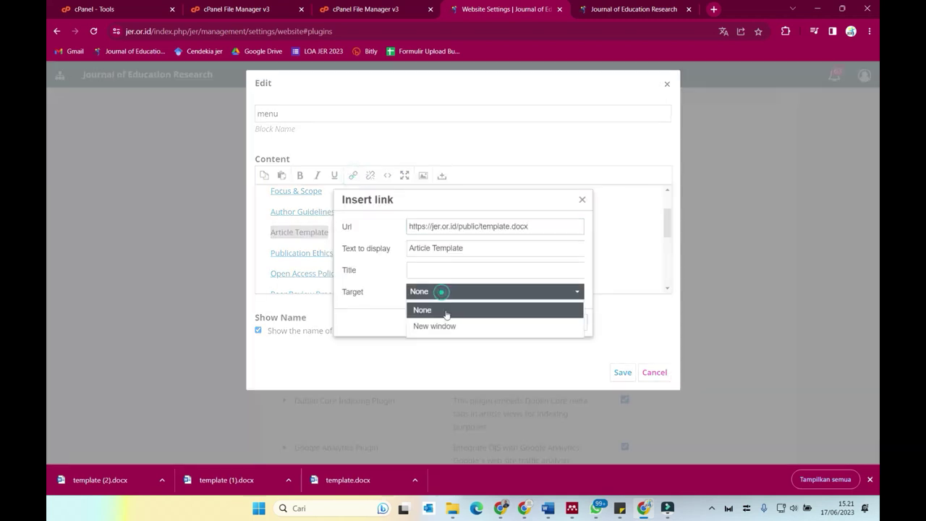
click(442, 323)
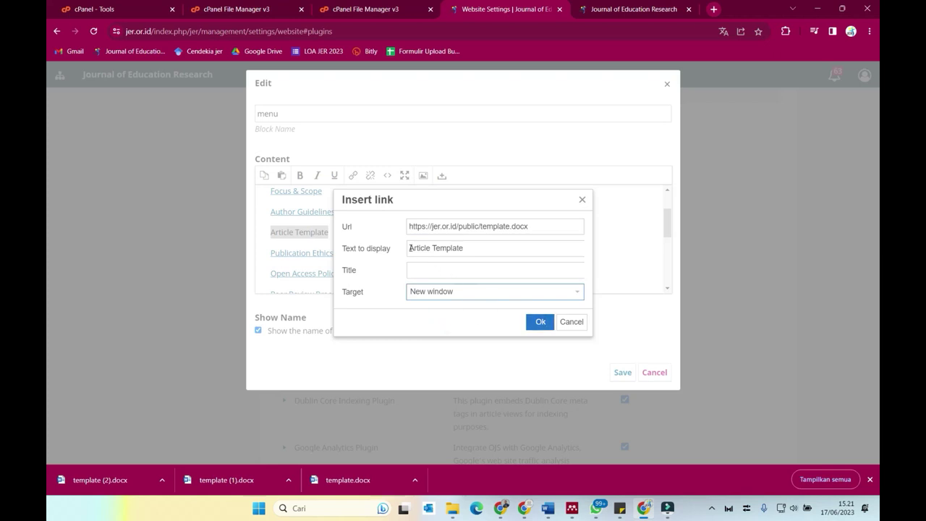
Set the link's title to "Download article template", confirm the link, and save the menu block
click(416, 270)
text(Download article templa)
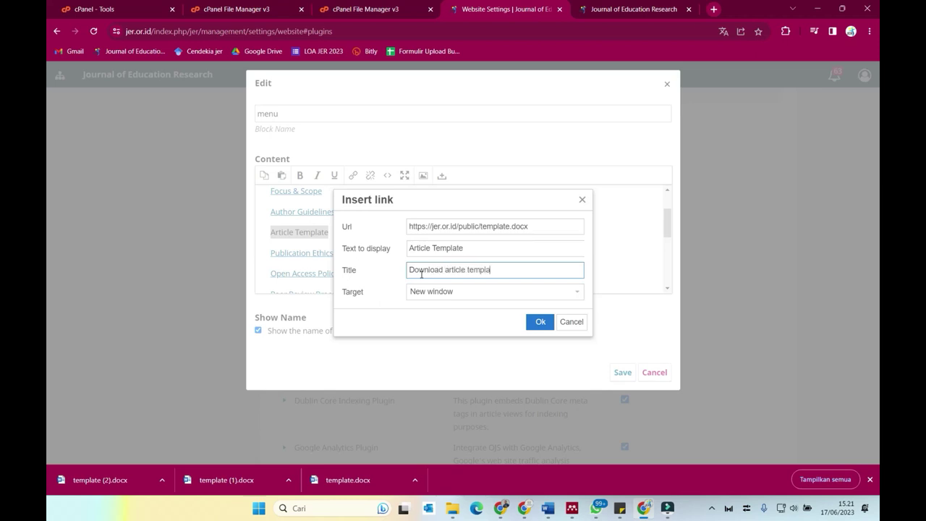
text(rte===)
click(539, 321)
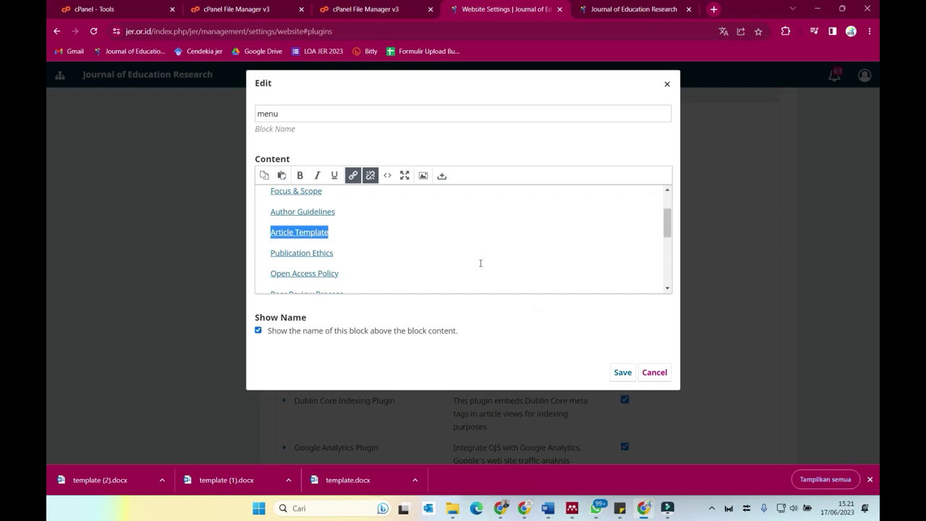
click(621, 372)
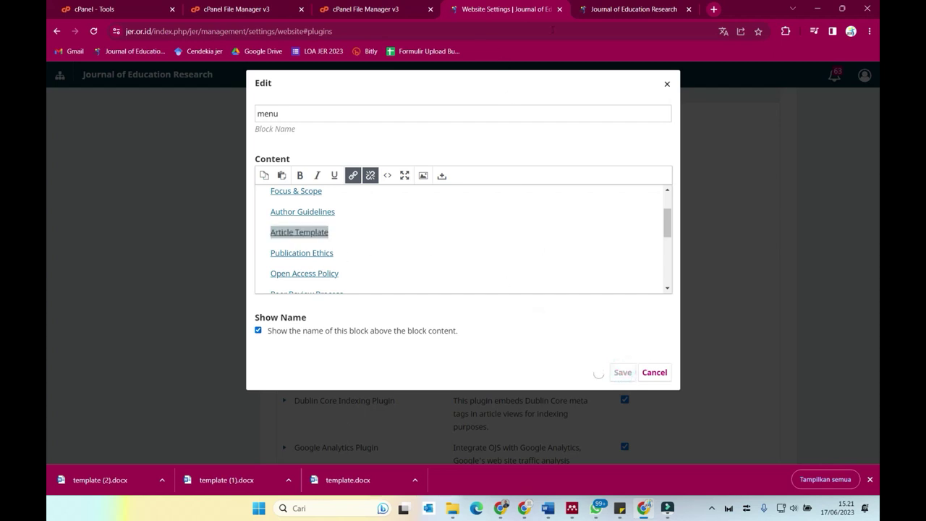
Reload the journal homepage and test the new Article Template menu item by downloading its file
mouse_move(611, 9)
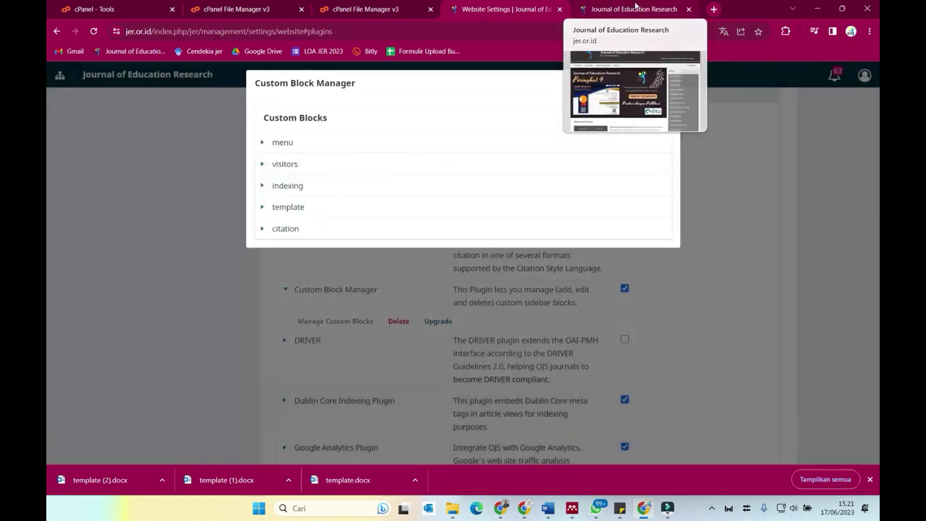
click(634, 7)
click(93, 31)
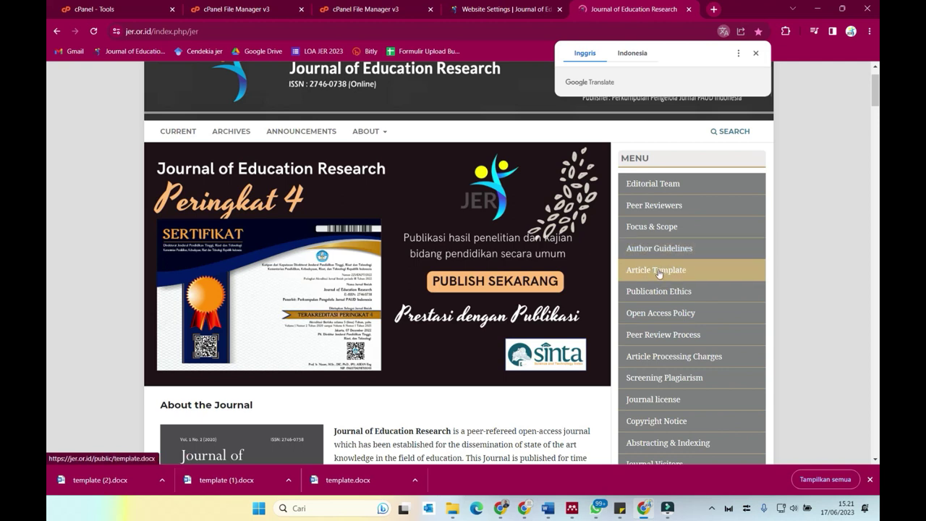
click(659, 272)
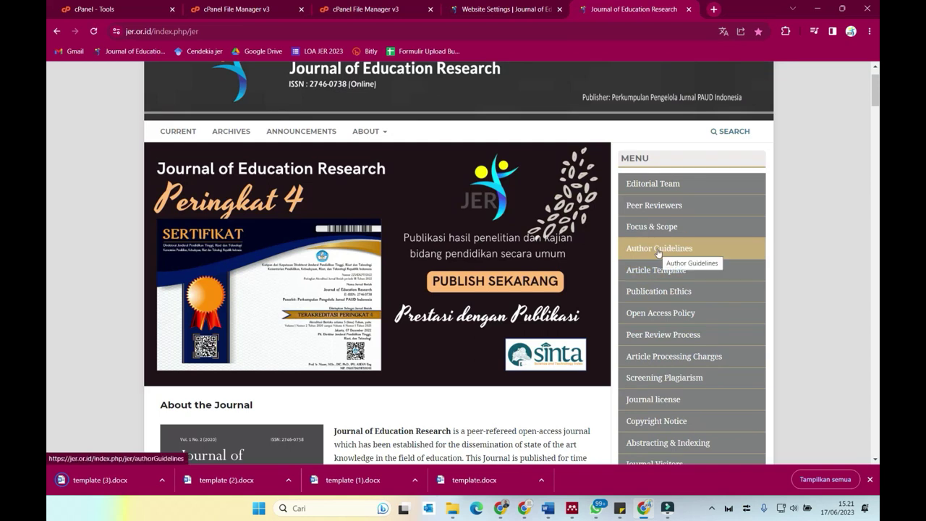
Open the Author Guidelines page from the journal's sidebar menu
click(658, 250)
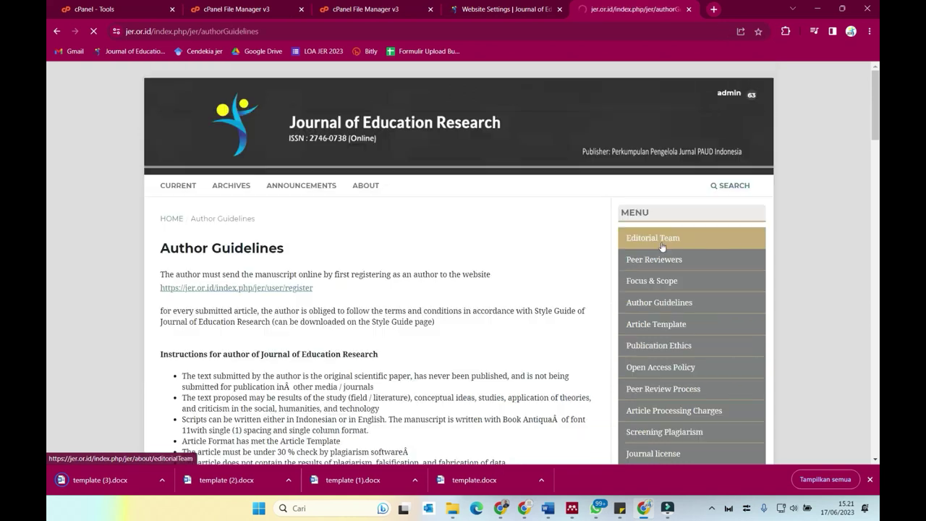
Read through the whole Author Guidelines page to see what it says about the article template
scroll(370, 243, down, 3)
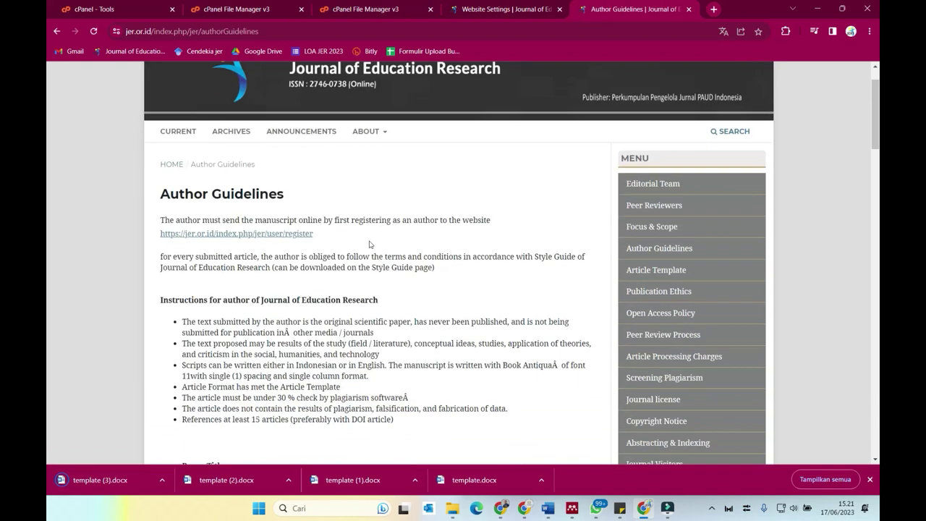
scroll(370, 242, down, 3)
scroll(374, 242, up, 3)
scroll(380, 243, down, 6)
scroll(385, 241, down, 8)
scroll(390, 236, down, 6)
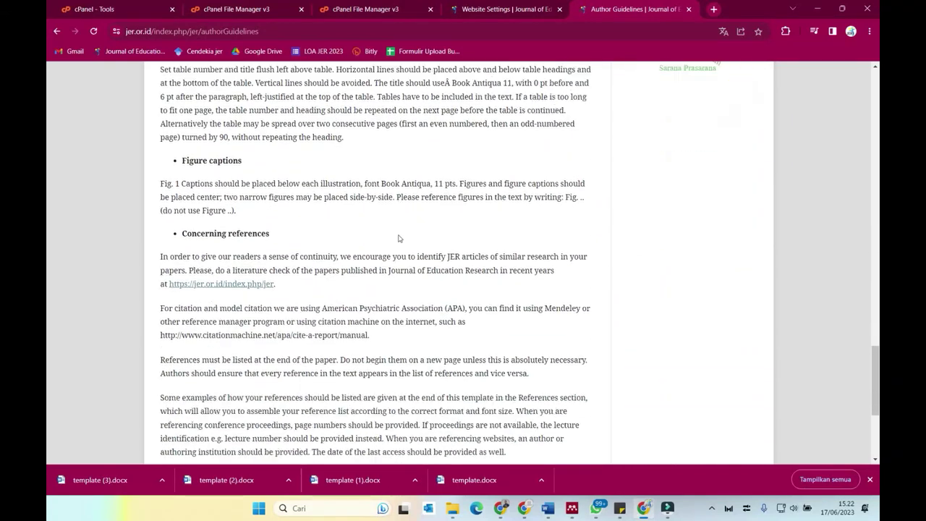
scroll(398, 237, down, 4)
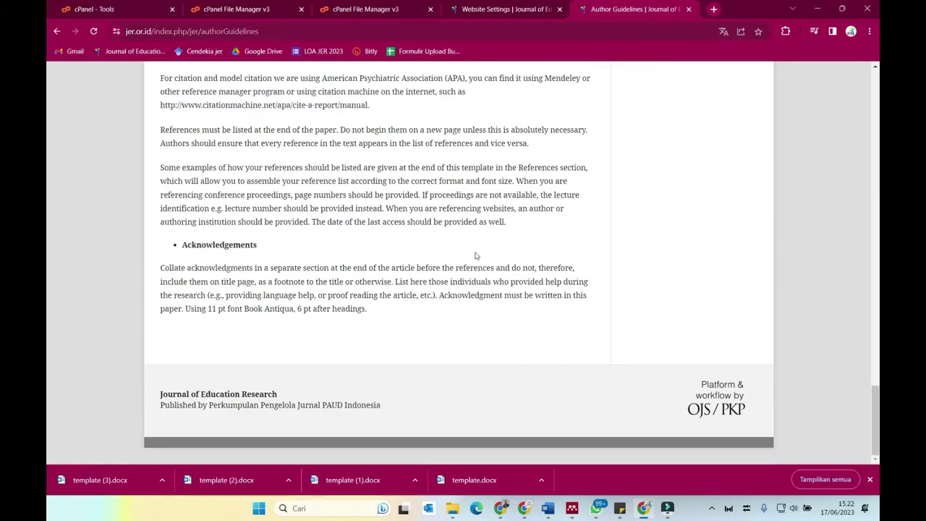
scroll(475, 255, up, 20)
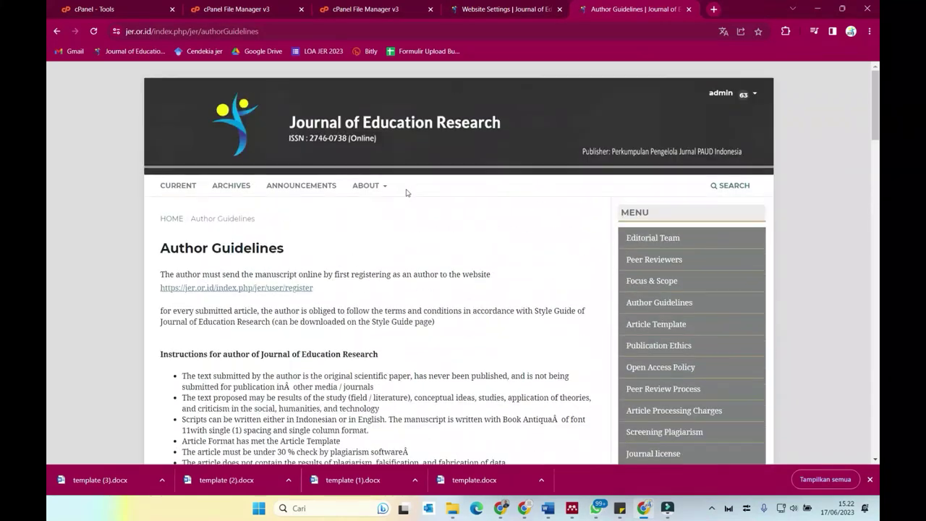
Close the Custom Block Manager and look through the website's static pages, appearance and setup settings for the author guidelines text
click(454, 12)
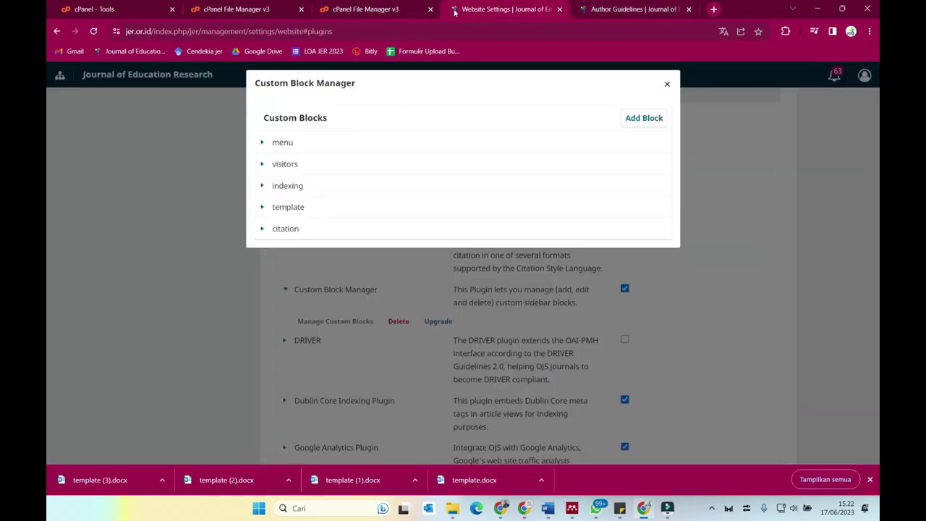
click(667, 84)
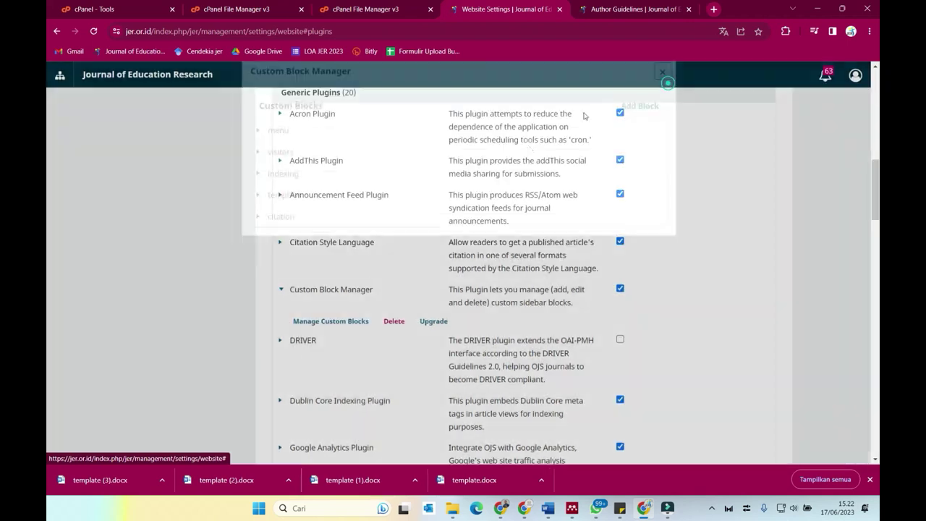
scroll(386, 260, up, 5)
scroll(392, 259, up, 3)
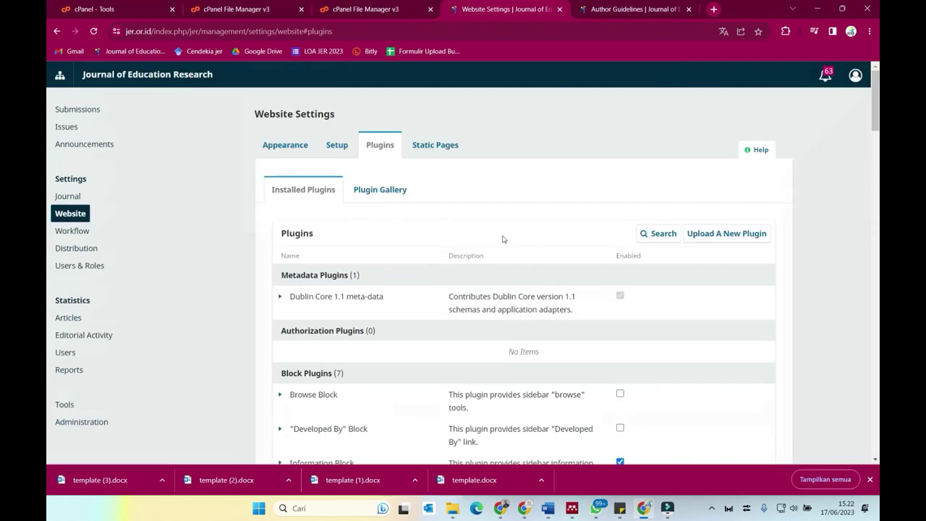
click(443, 143)
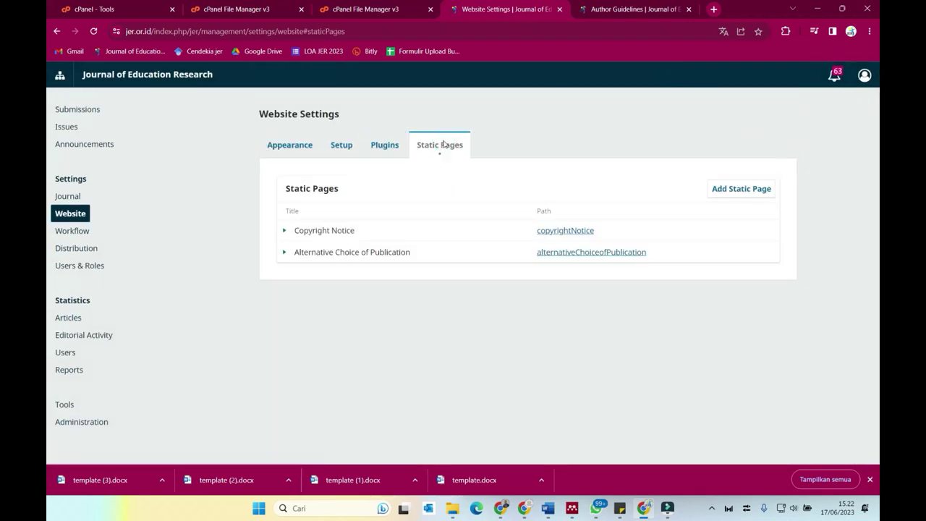
click(289, 144)
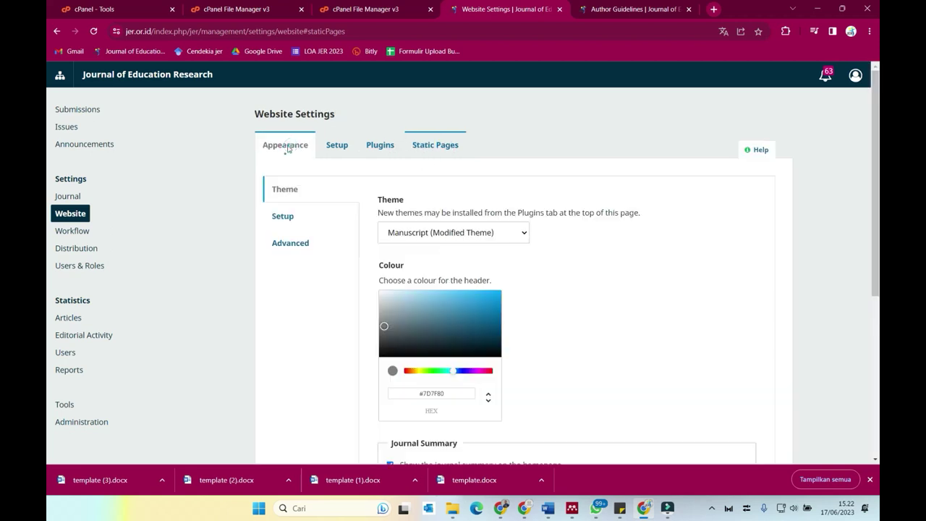
click(343, 147)
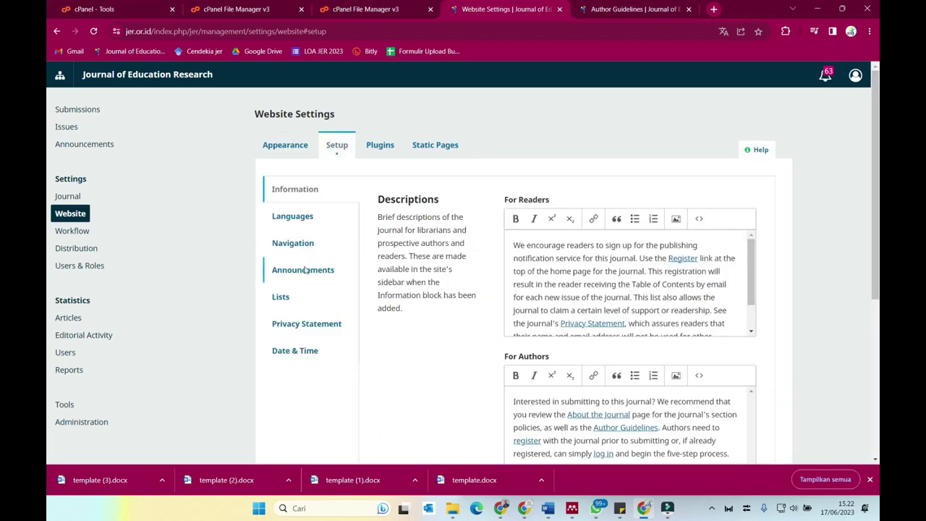
Look through the journal settings' masthead, contact, sections and categories for the author guidelines text
click(71, 198)
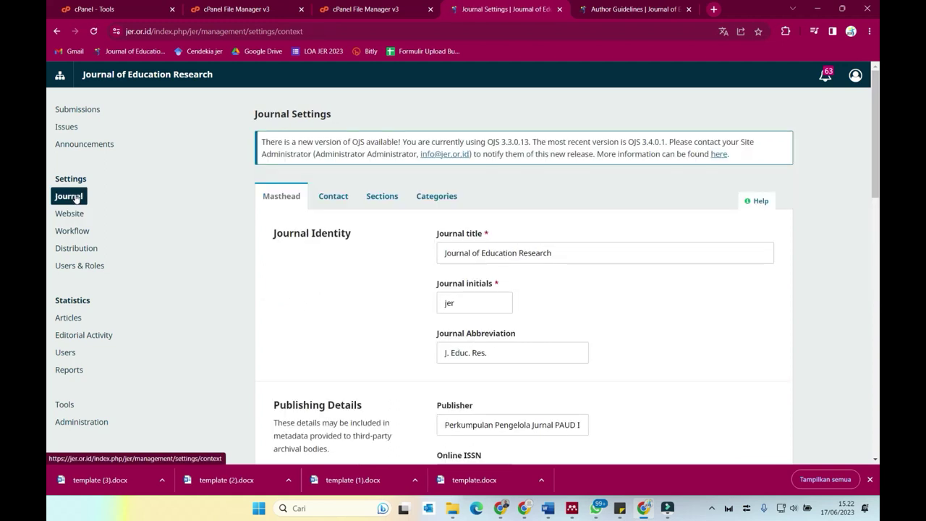
scroll(344, 201, down, 2)
scroll(345, 200, up, 2)
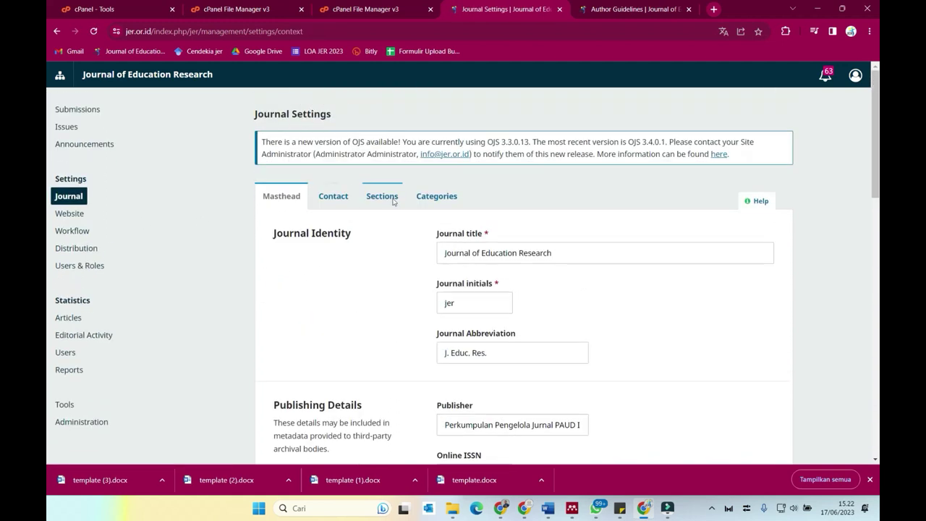
scroll(341, 217, down, 5)
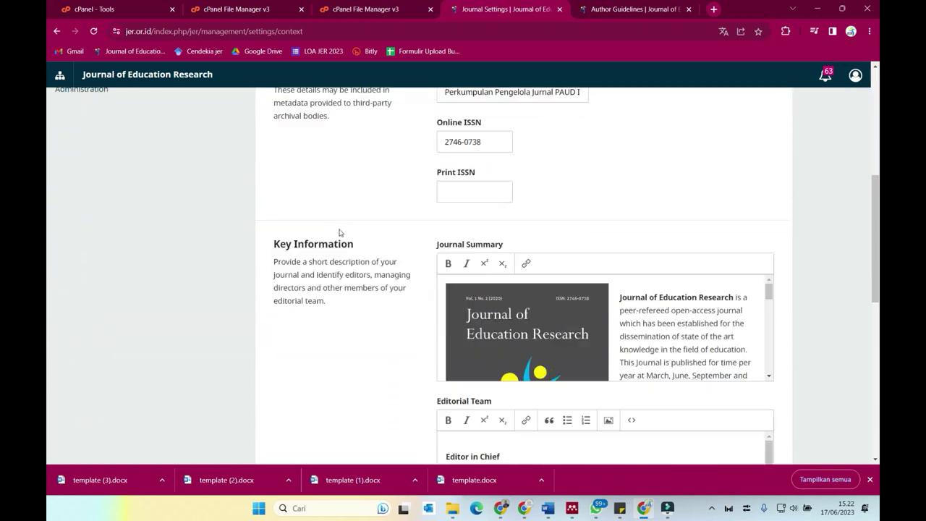
scroll(497, 230, down, 3)
scroll(411, 263, down, 6)
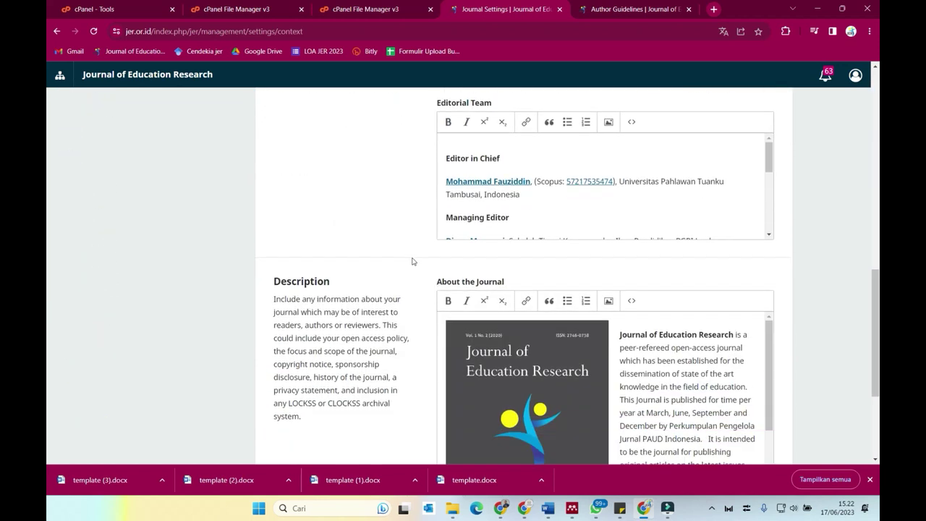
scroll(395, 270, up, 10)
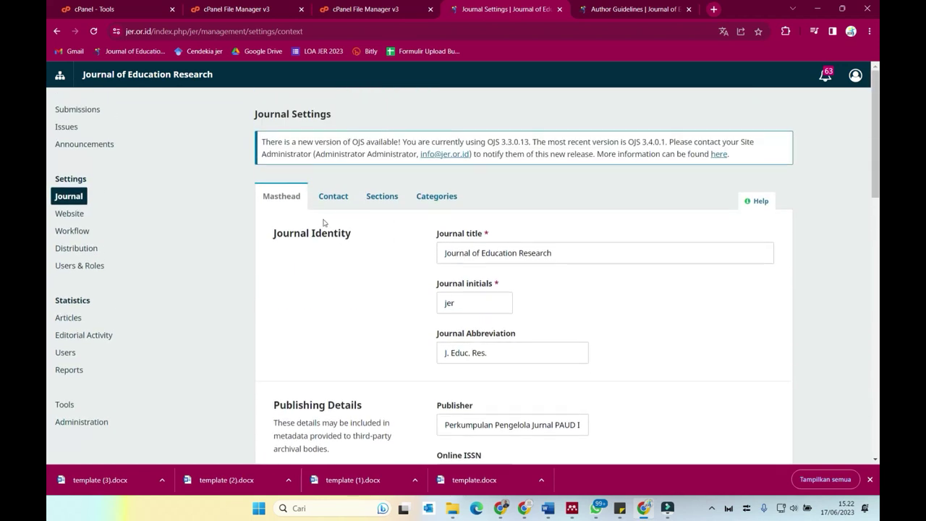
click(334, 196)
click(382, 197)
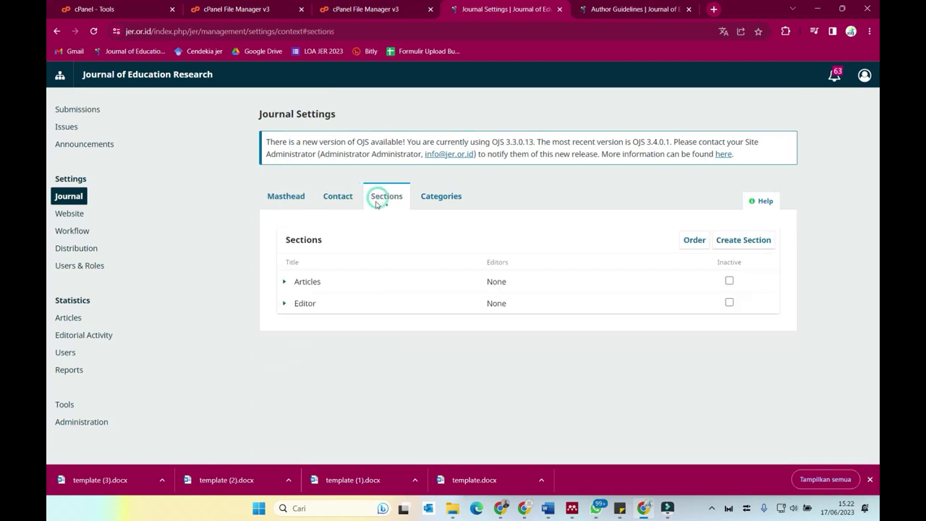
click(441, 200)
Open the Author Guidelines editor within the submission part of the workflow settings
click(73, 232)
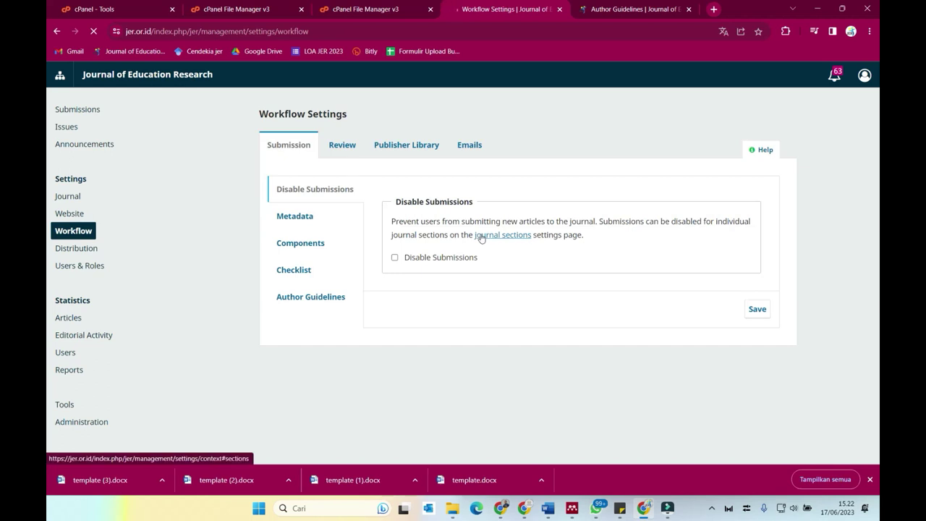
click(300, 214)
click(306, 242)
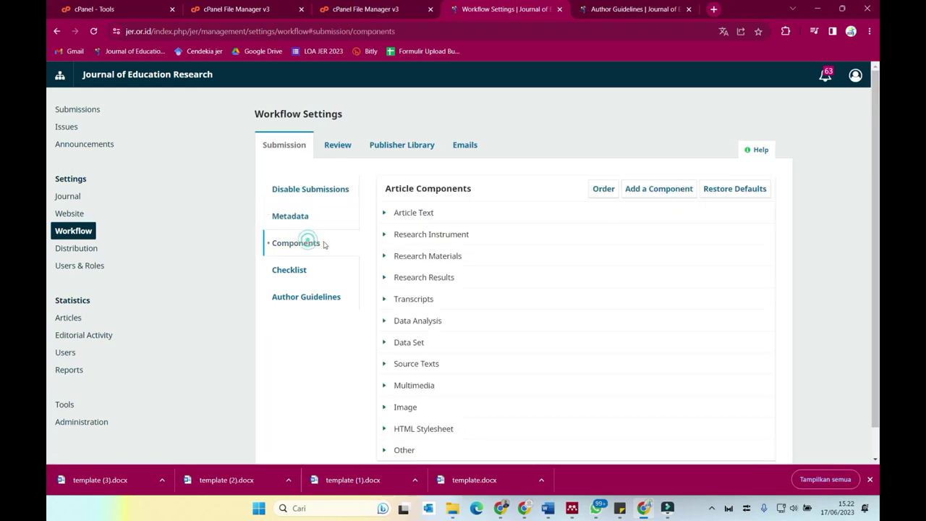
click(294, 270)
click(306, 295)
scroll(505, 299, down, 1)
scroll(515, 298, up, 1)
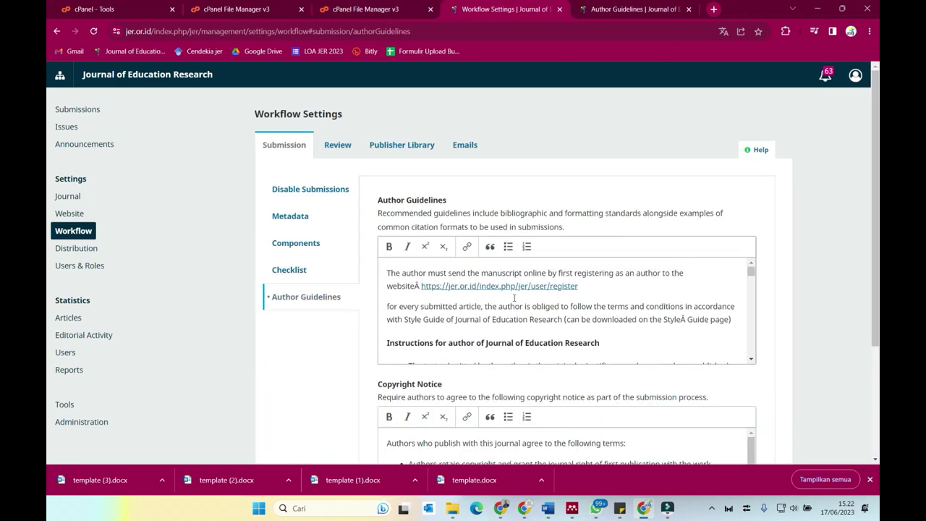
Add a new line reading "Download article template" directly below the registration link in the Author Guidelines text
click(613, 286)
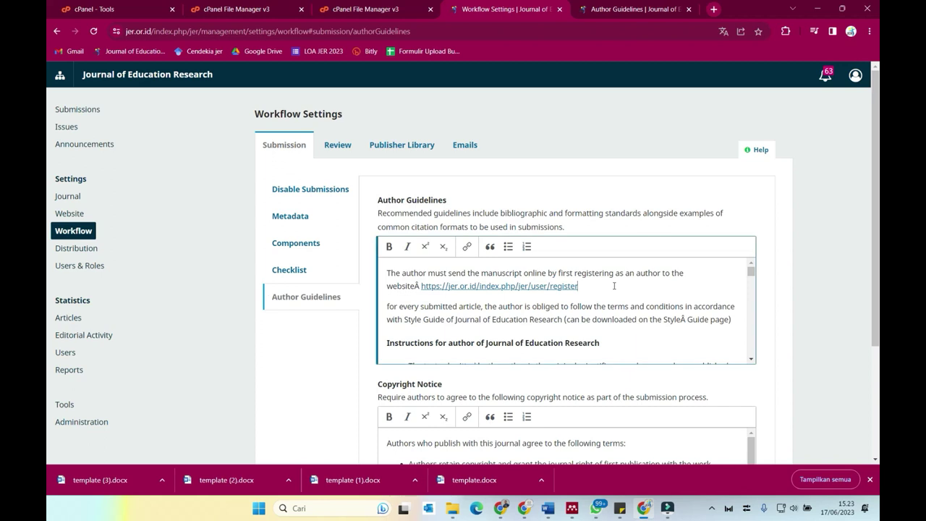
click(645, 289)
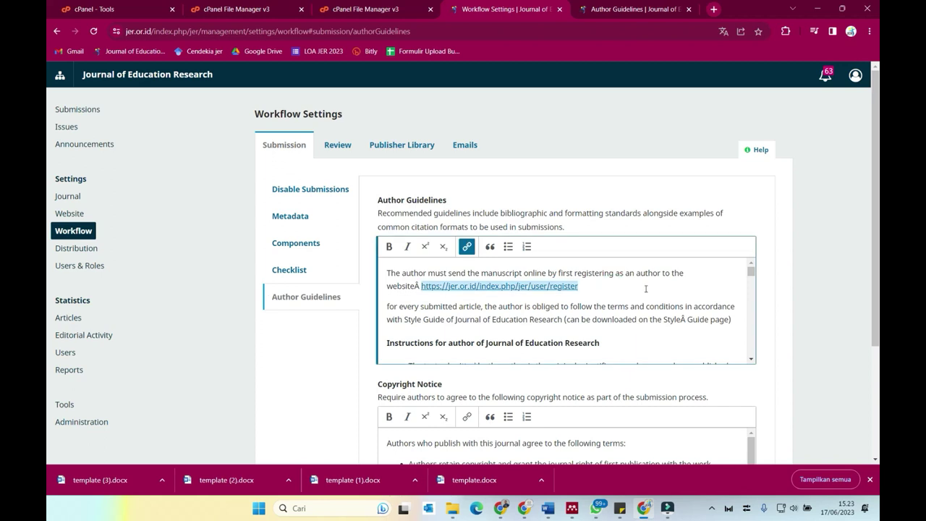
key(Return)
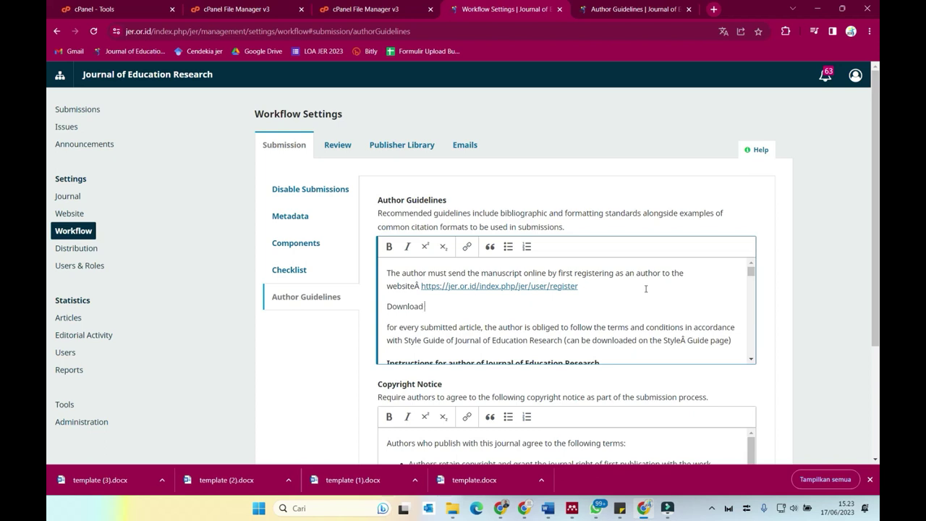
text(Download article template)
drag(389, 305, 483, 306)
click(467, 246)
text(https://jer.or.id/public/template.docx)
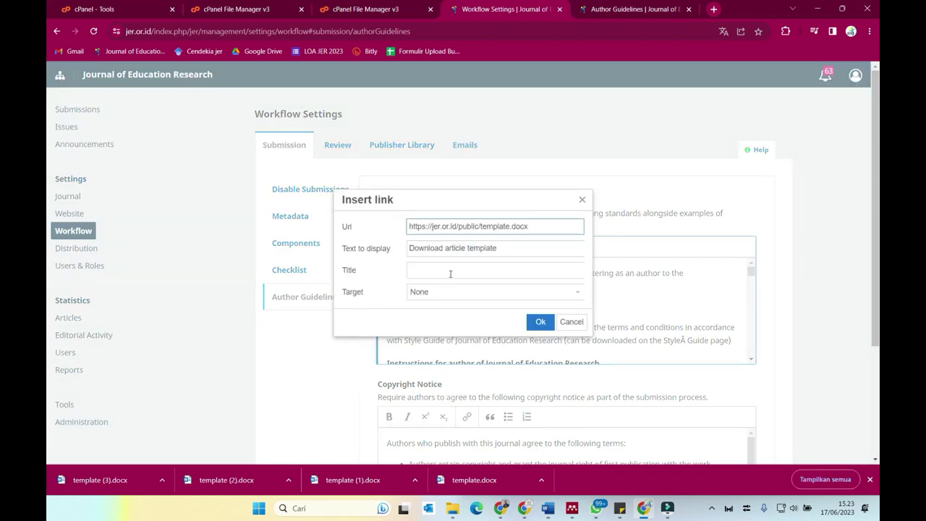
click(435, 296)
click(441, 325)
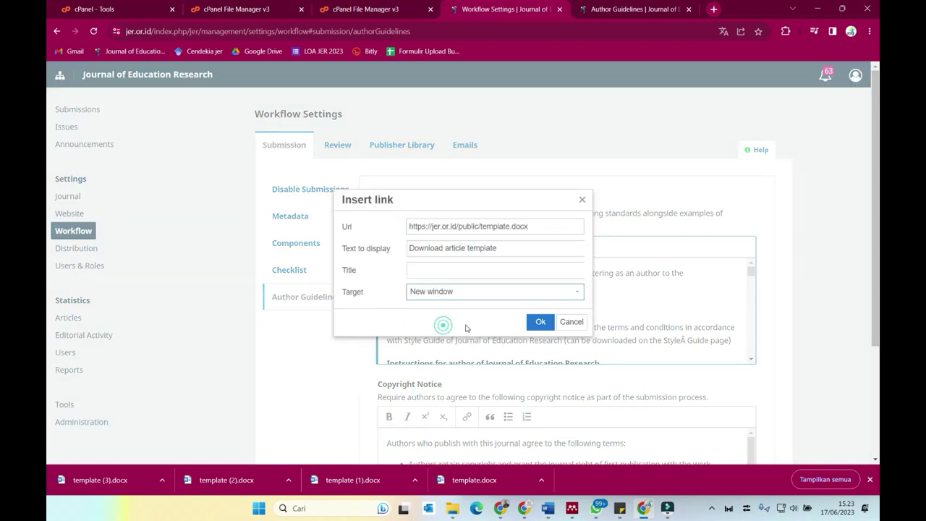
Set the link's title to "Download article template", confirm the link, and save the author guidelines
triple_click(511, 249)
key(ctrl+c)
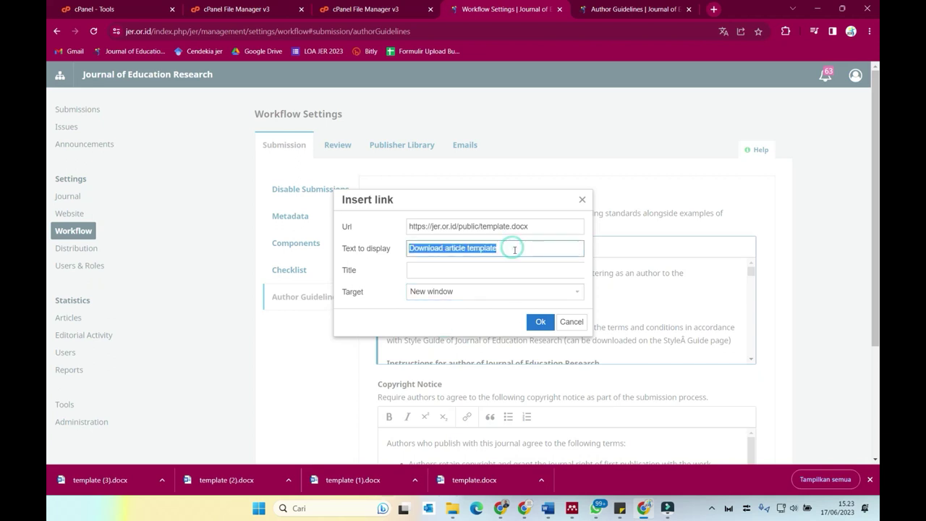
click(480, 273)
key(ctrl+v)
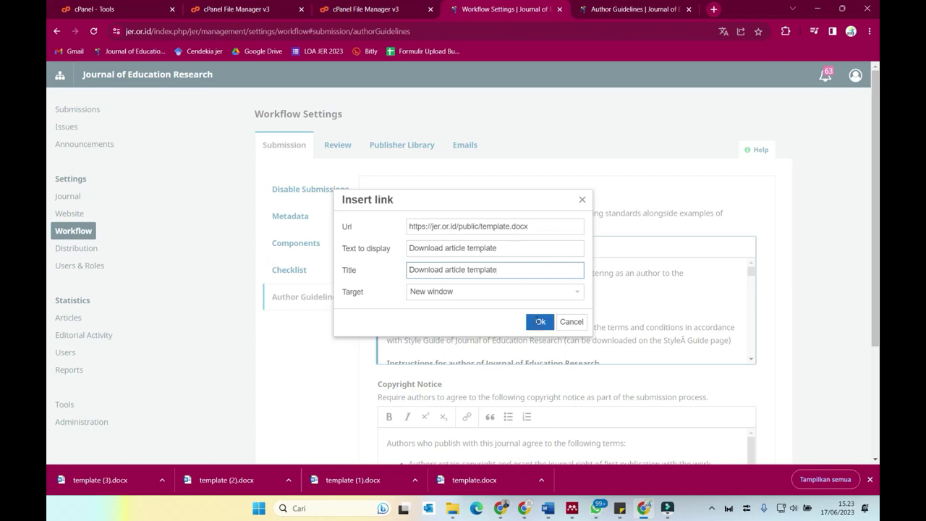
click(539, 321)
scroll(644, 286, down, 6)
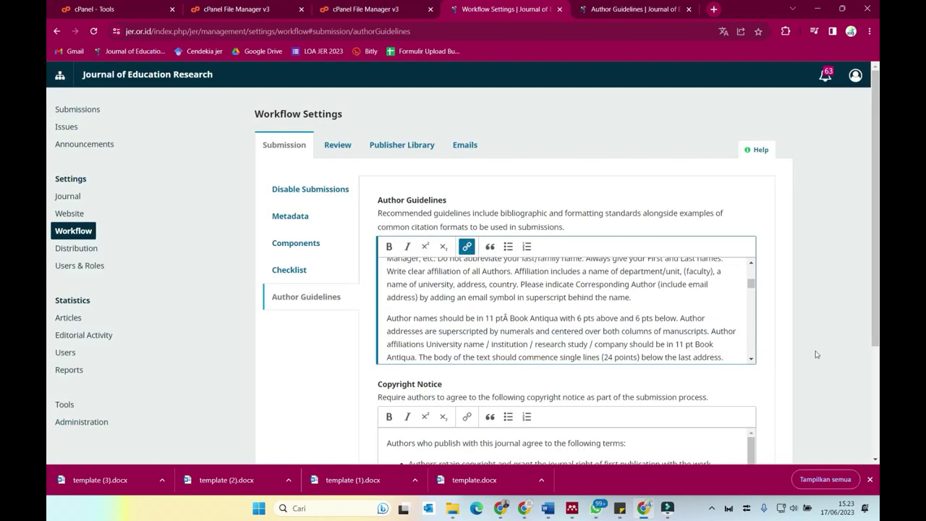
scroll(842, 369, down, 3)
click(752, 411)
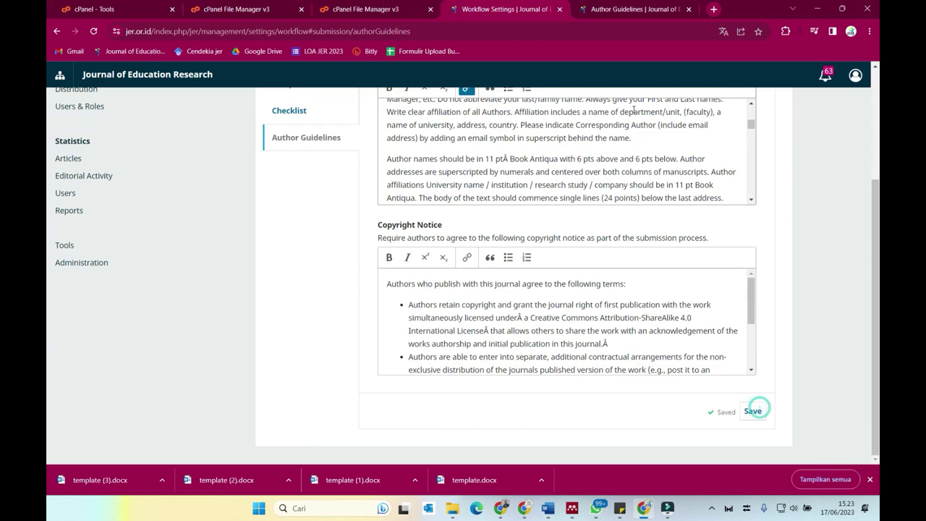
Reload the public Author Guidelines page and check it for the new template download link
click(622, 10)
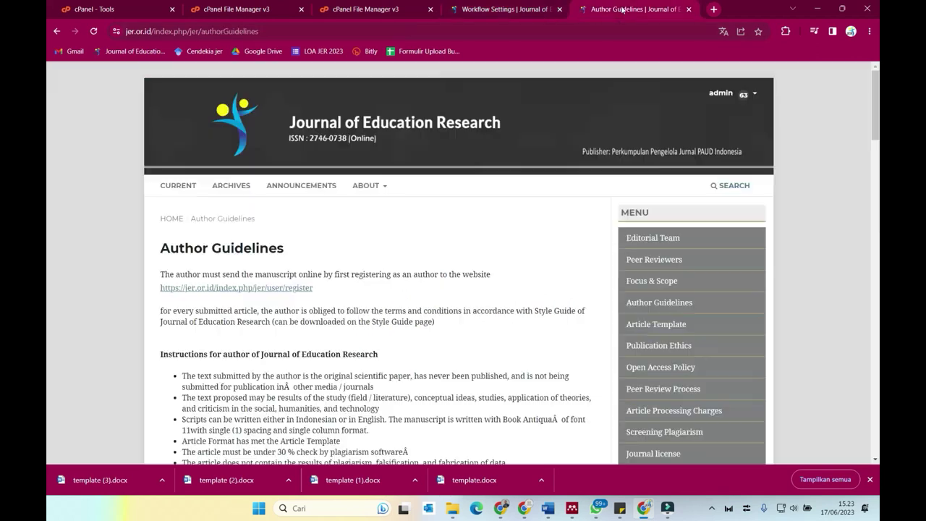
click(93, 31)
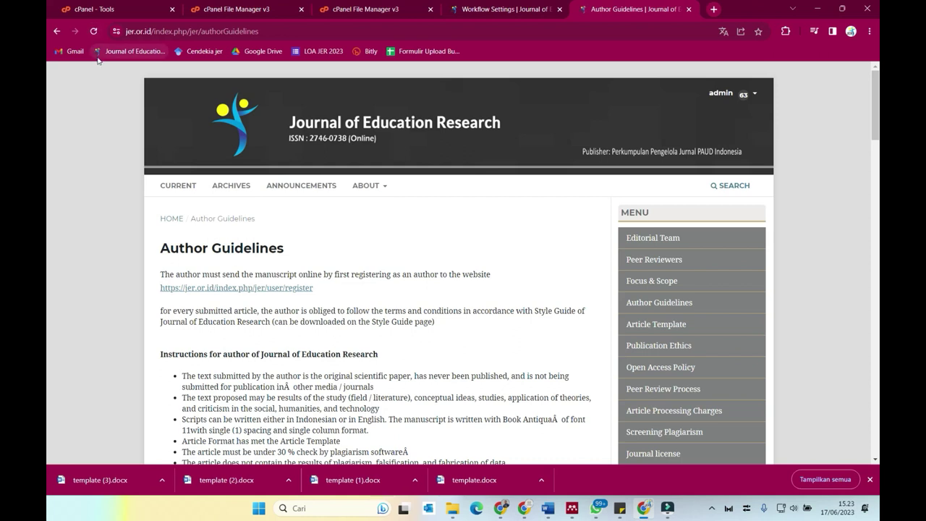
click(93, 31)
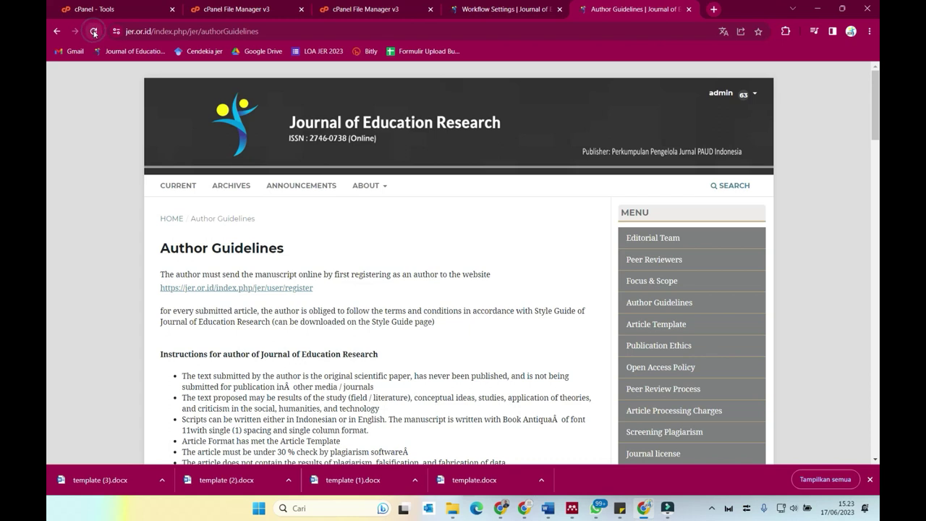
click(94, 32)
scroll(269, 241, down, 3)
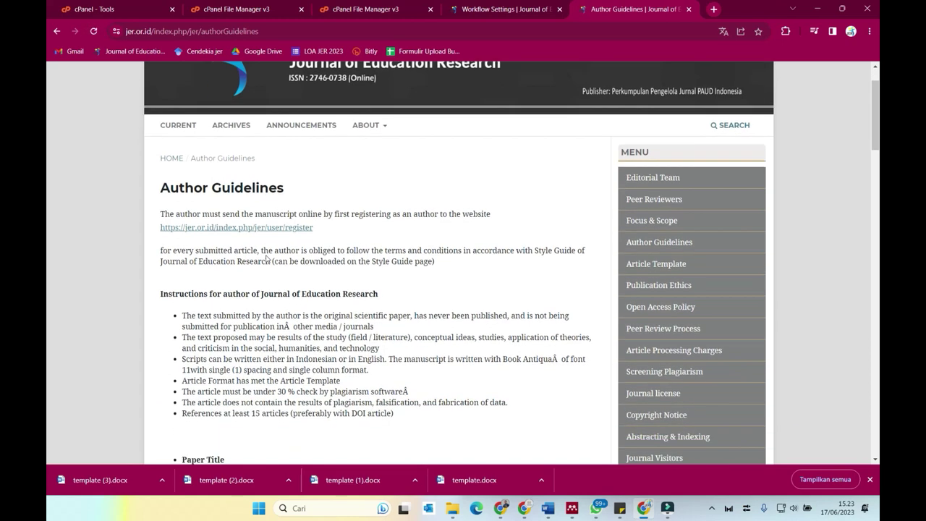
scroll(274, 271, up, 3)
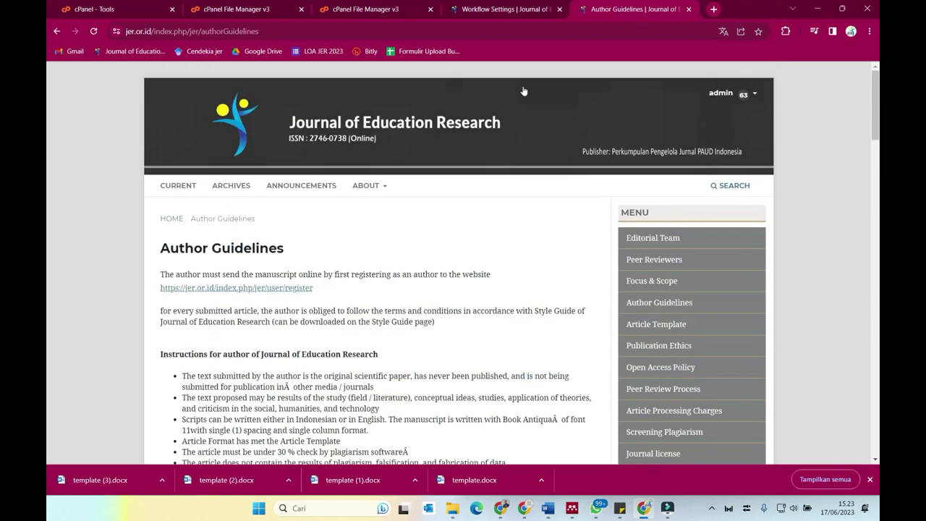
Return to the workflow settings and recheck the template link in the Author Guidelines text
click(480, 11)
scroll(566, 189, up, 4)
scroll(566, 188, up, 5)
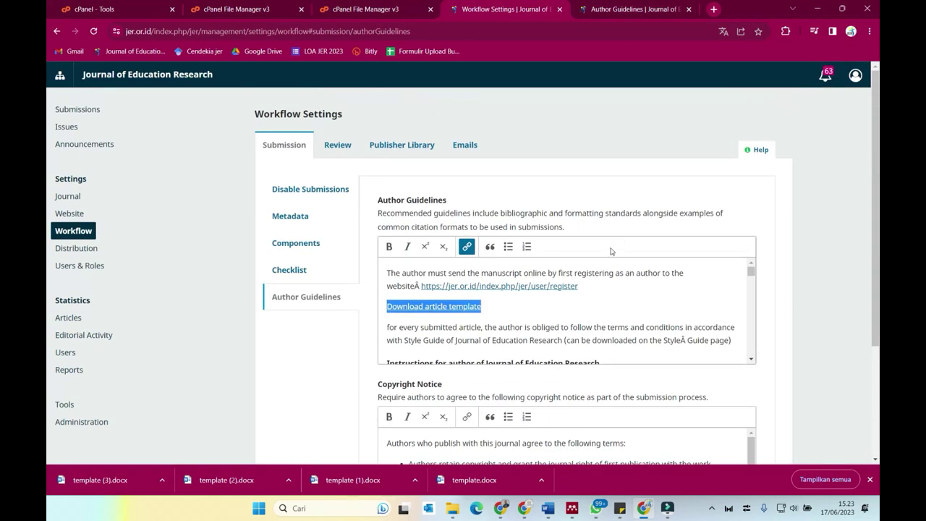
scroll(601, 259, down, 1)
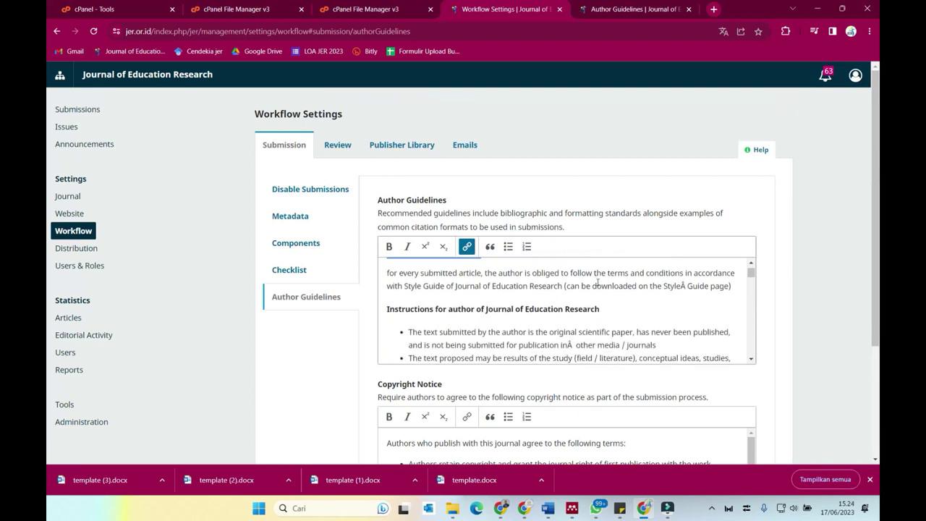
Open the journal's public Submissions page and check its Author Guidelines section for the template download link
click(626, 9)
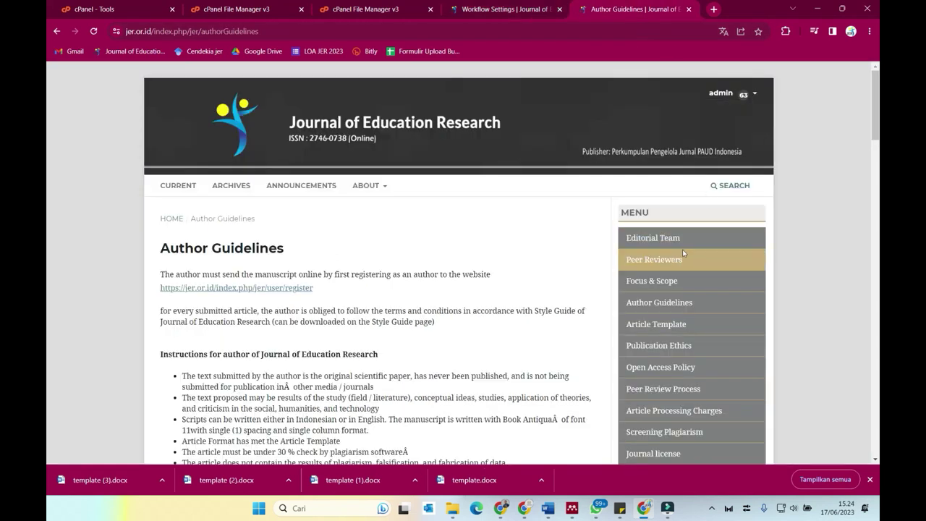
mouse_move(373, 189)
click(383, 233)
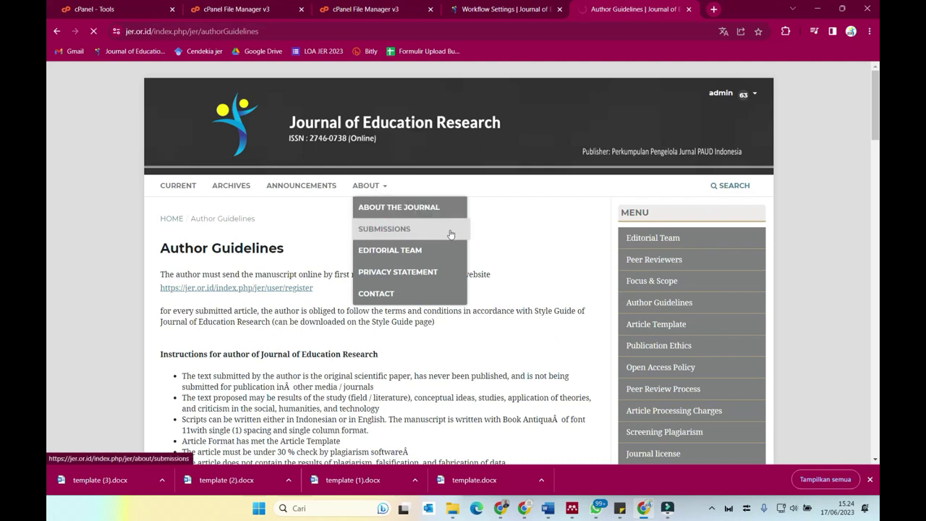
scroll(506, 236, down, 3)
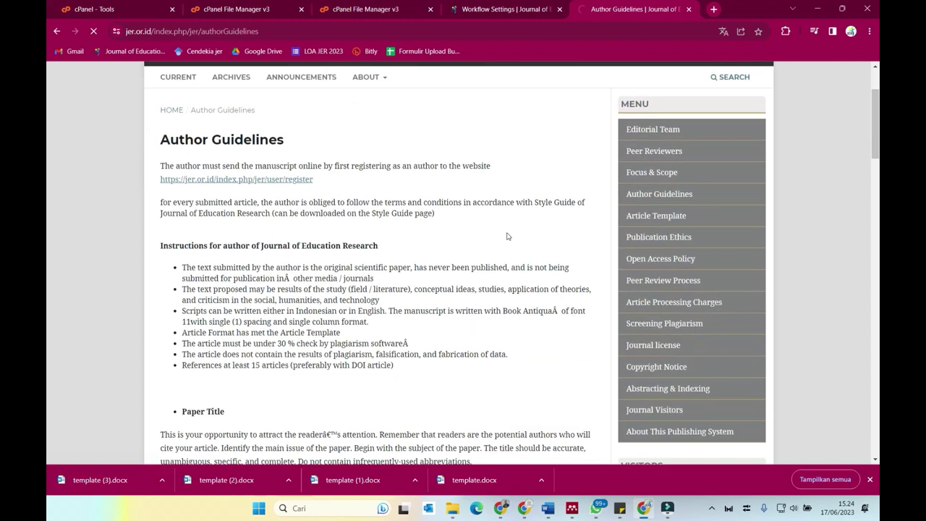
scroll(506, 236, up, 2)
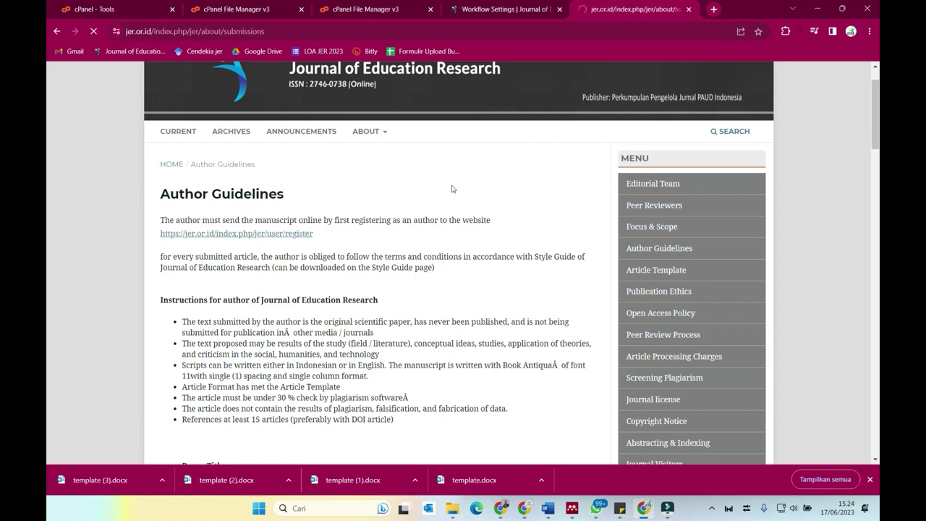
scroll(403, 215, down, 2)
scroll(403, 215, down, 5)
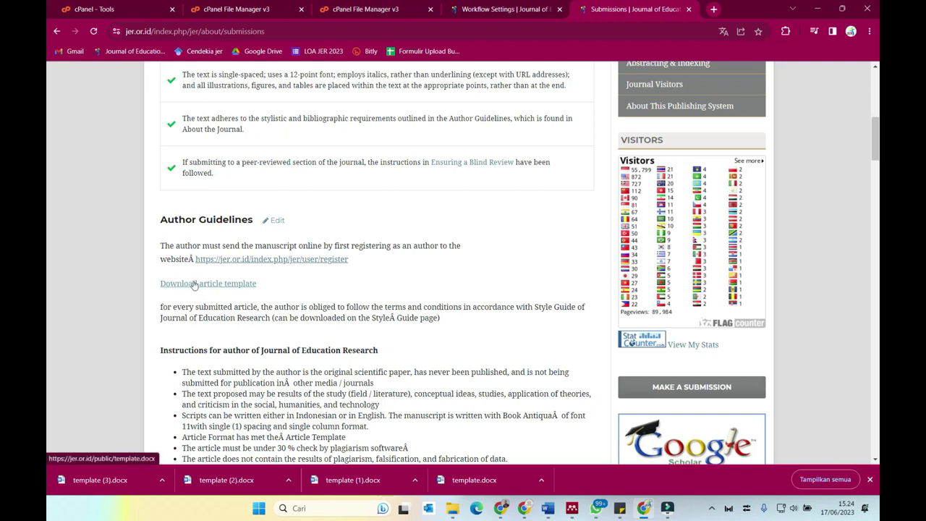
scroll(189, 288, down, 3)
scroll(194, 287, up, 3)
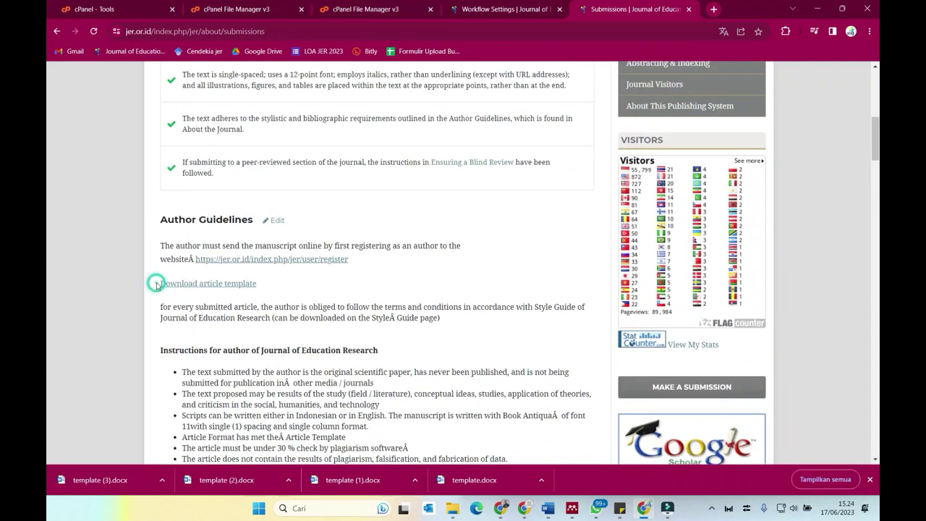
Return to the journal administration and open the navigation menu settings in the website setup
click(481, 6)
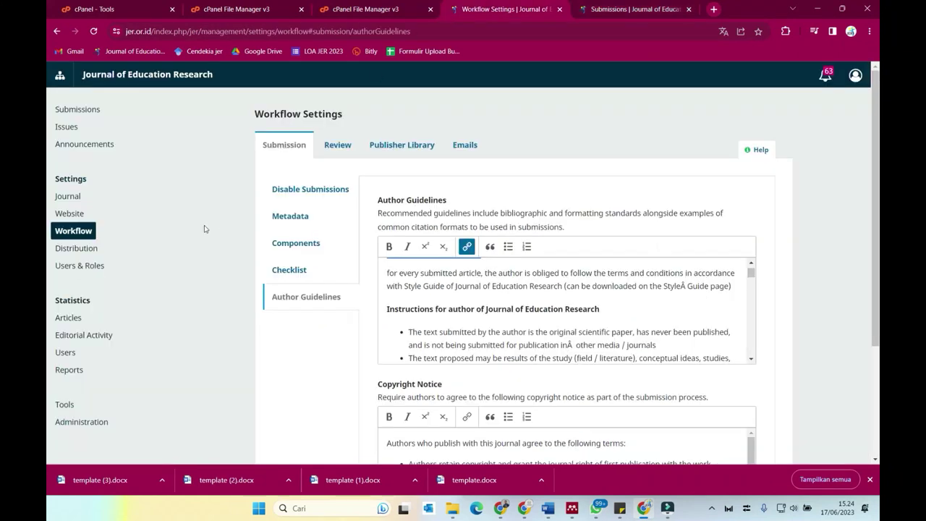
click(76, 214)
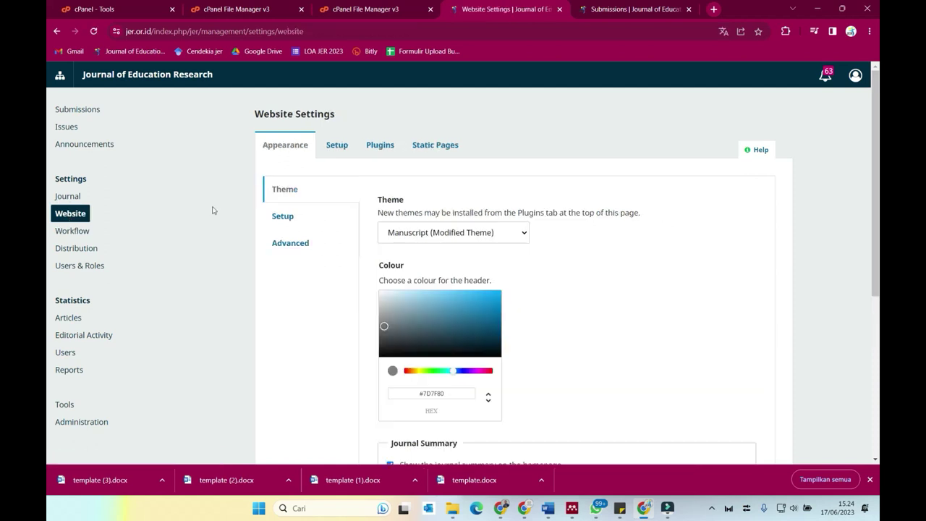
click(282, 216)
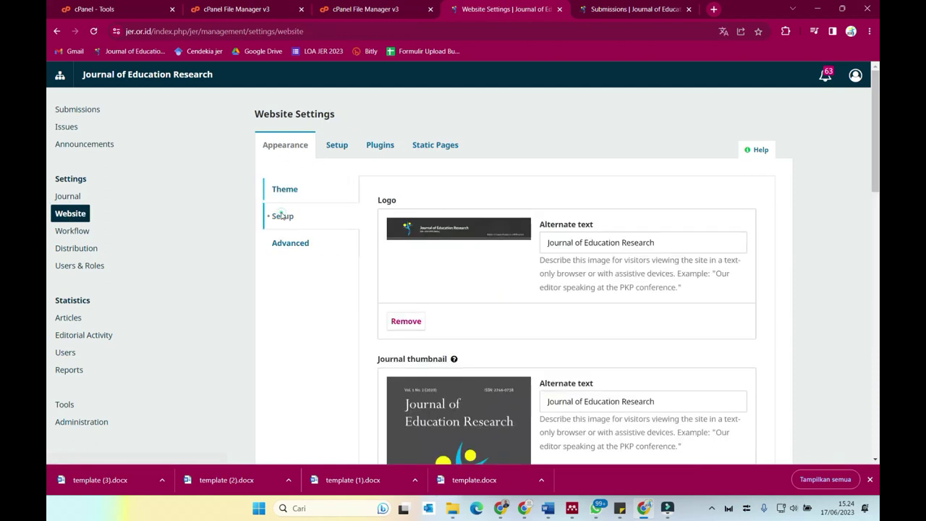
click(288, 240)
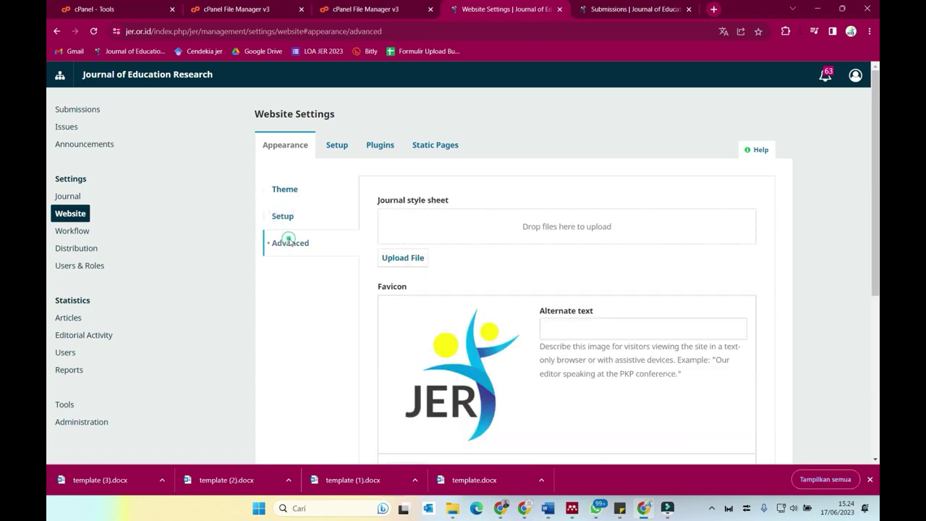
click(340, 147)
click(297, 242)
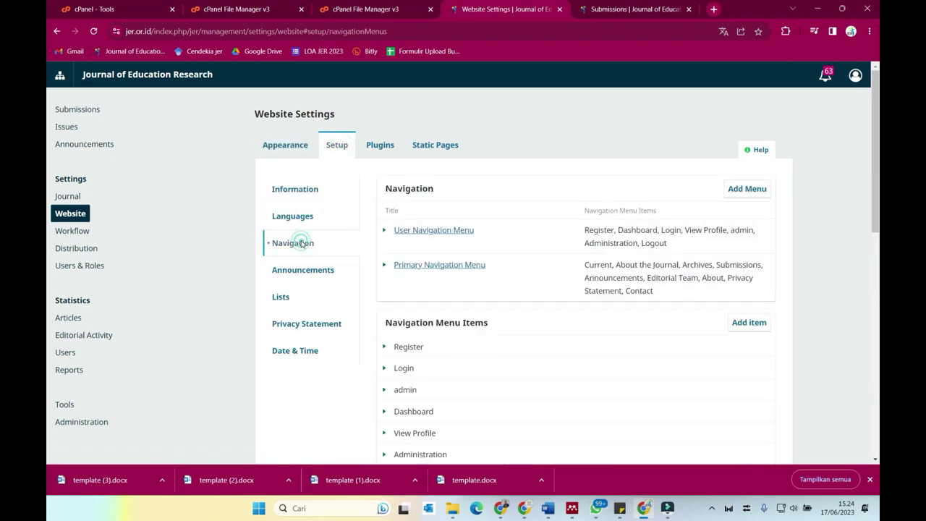
Open the Author Guidelines navigation menu item for editing
scroll(463, 246, down, 3)
scroll(487, 246, down, 5)
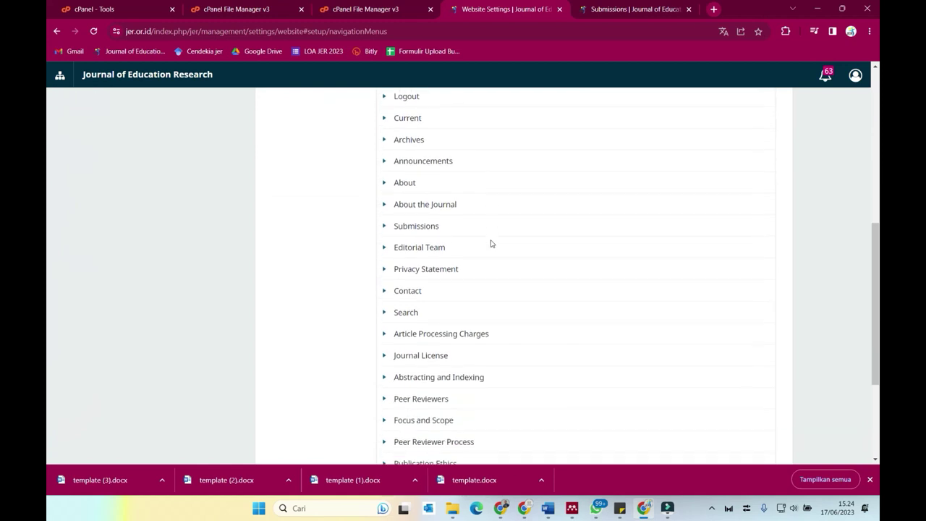
scroll(495, 241, down, 1)
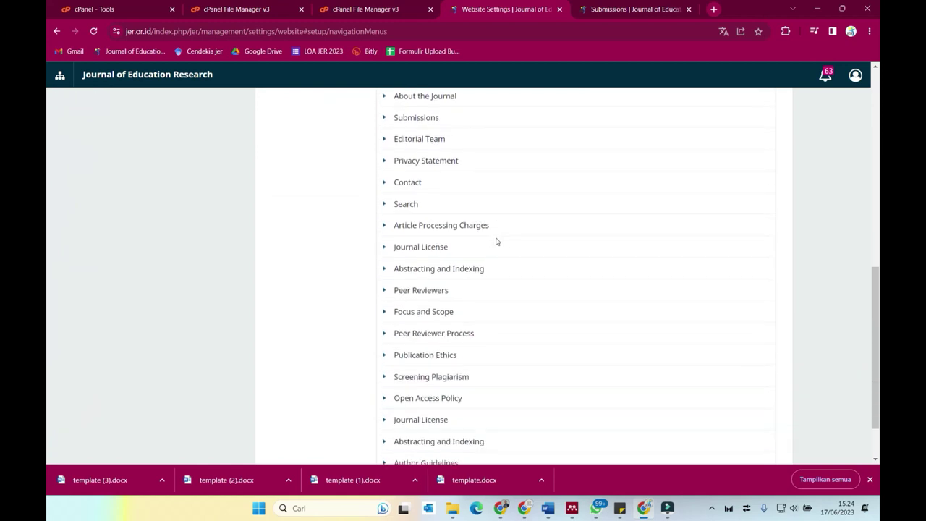
scroll(496, 241, down, 1)
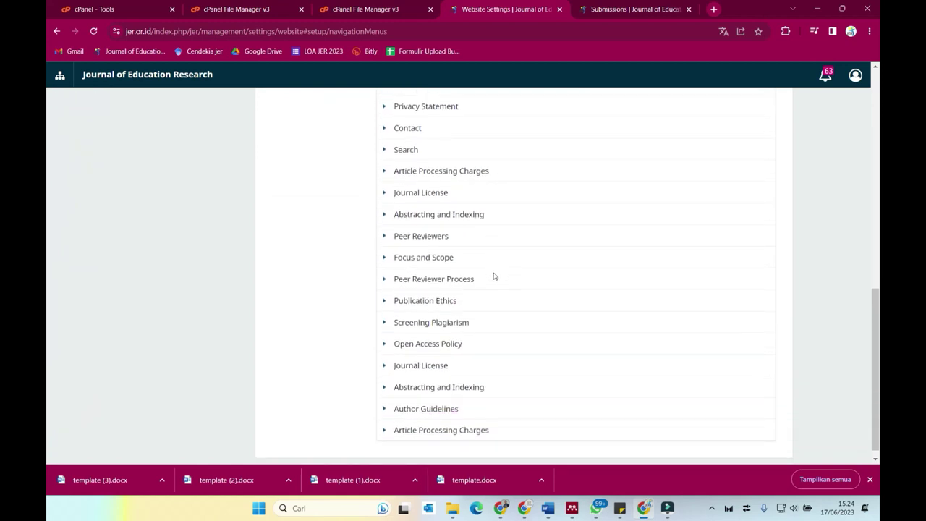
scroll(481, 307, down, 1)
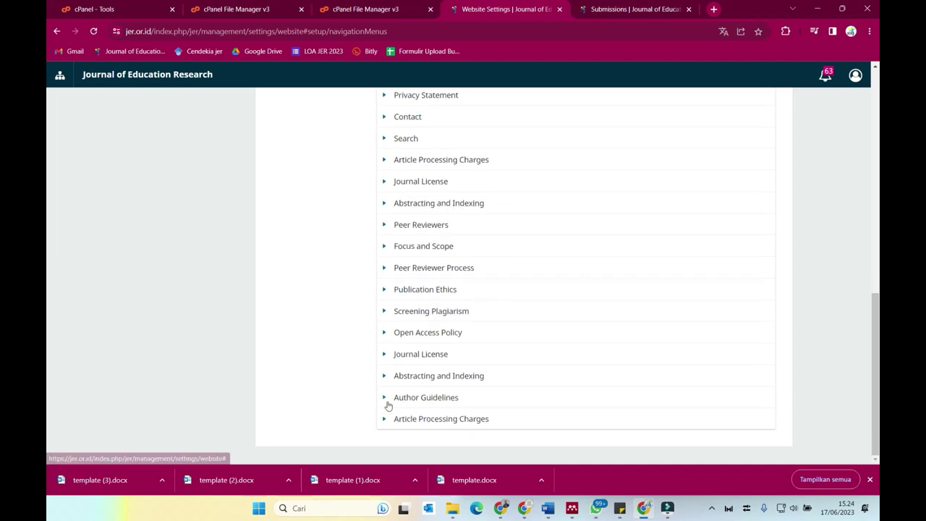
click(384, 397)
click(405, 417)
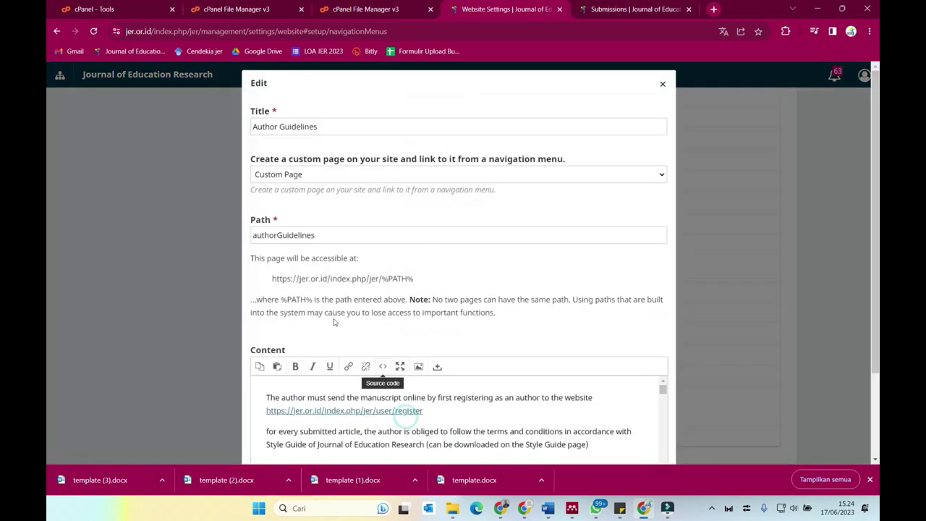
Add the line "Download Article Template" below the registration link in the custom page's content
scroll(439, 305, down, 2)
double_click(440, 306)
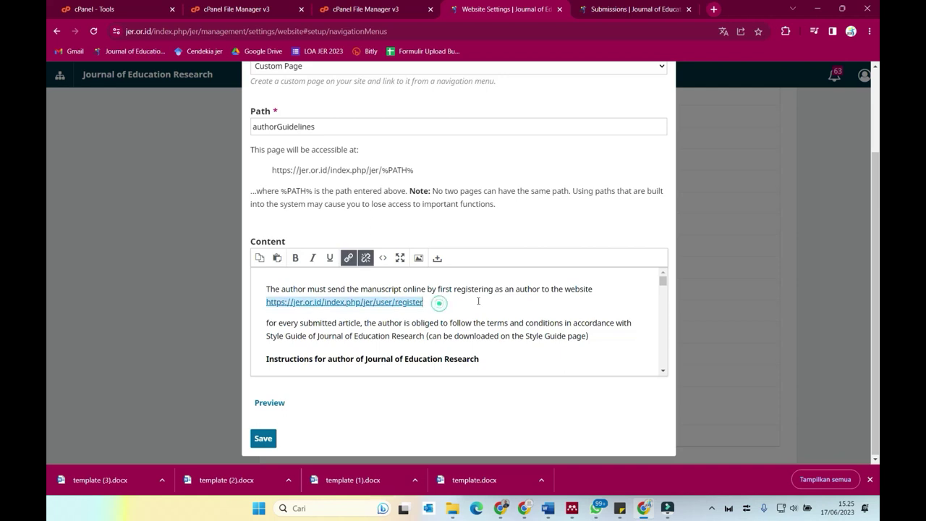
click(482, 300)
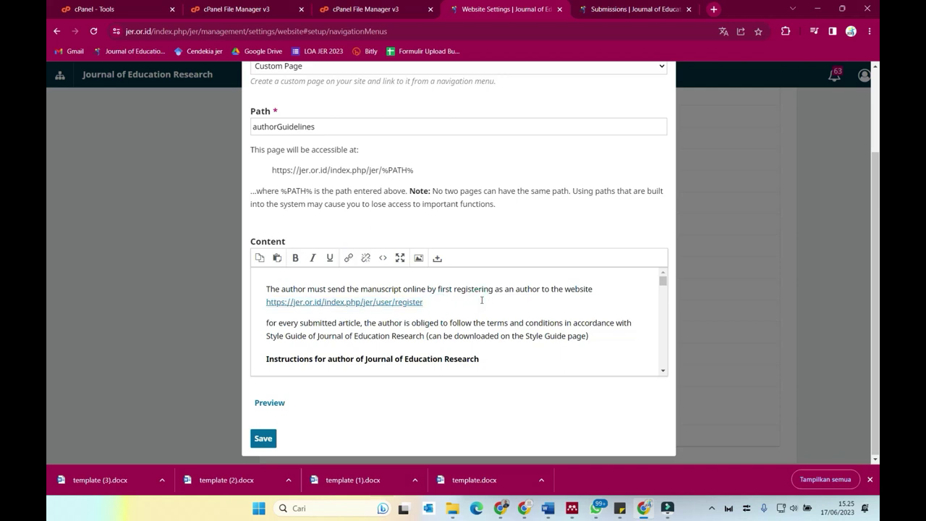
key(Return)
text(Doen)
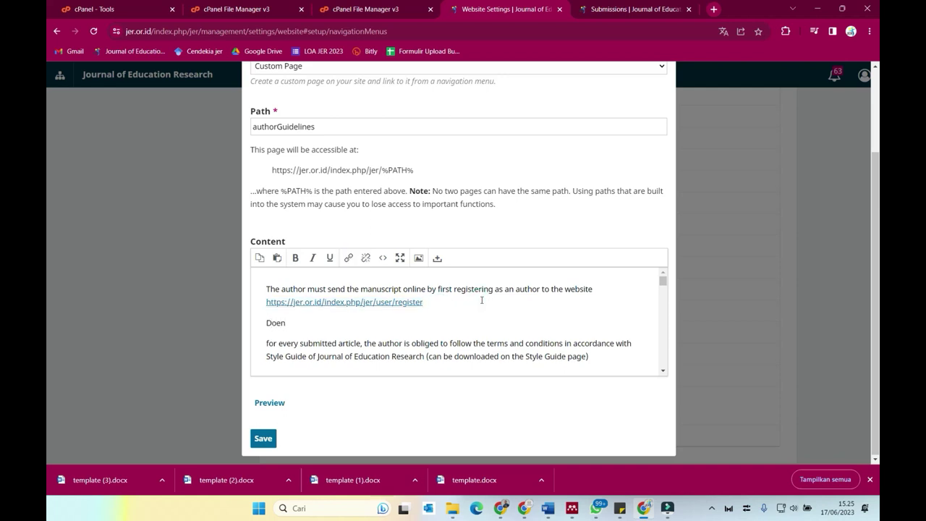
text(wnload Article Templ)
Start a link on the Download Article Template line and set its title to "Download article template"
drag(267, 323, 363, 325)
click(348, 258)
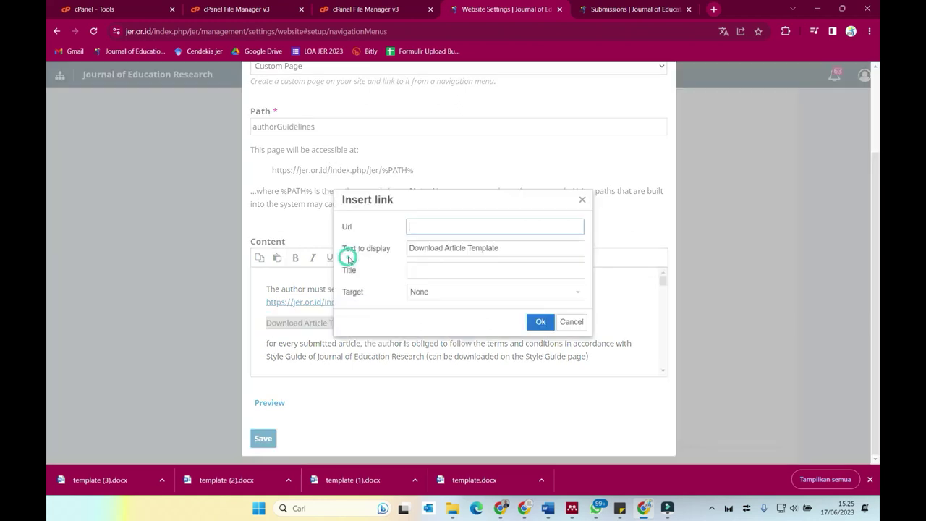
text(Download article template)
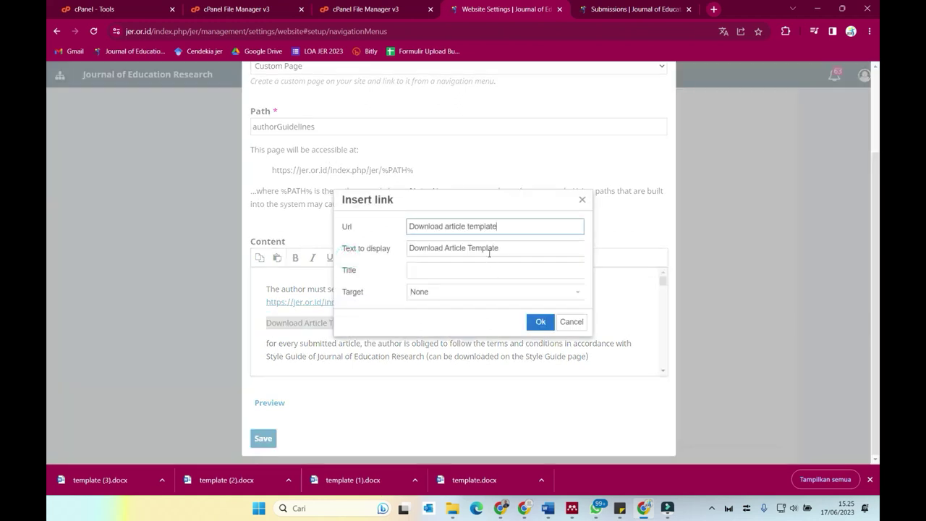
triple_click(515, 226)
key(ctrl+c)
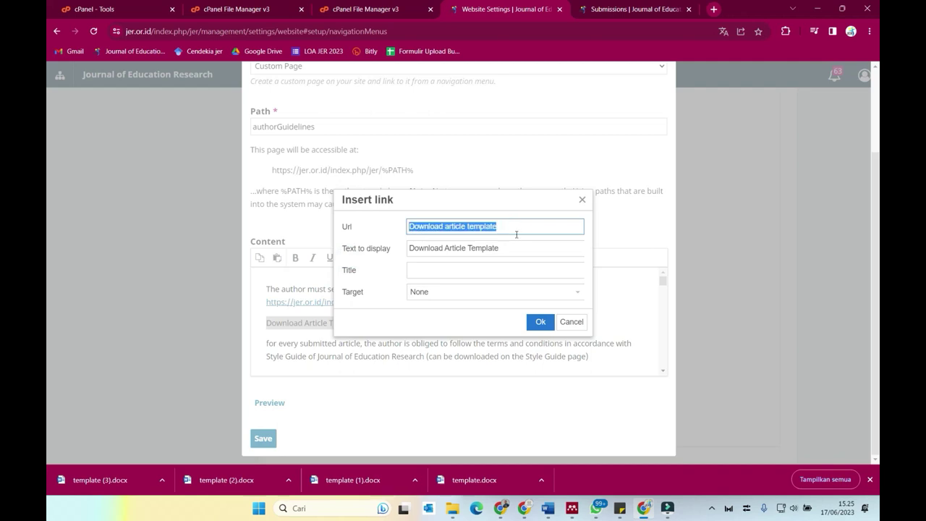
click(470, 270)
key(ctrl+v)
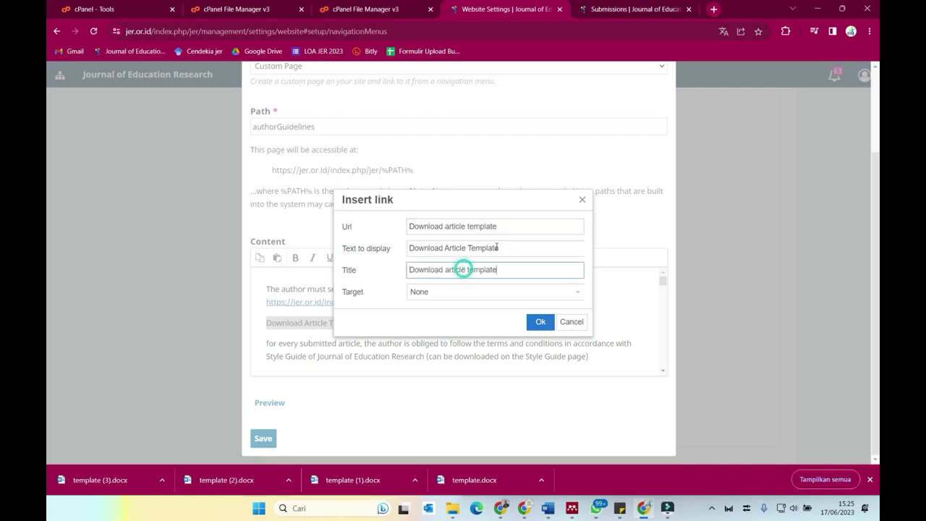
triple_click(512, 225)
key(BackSpace)
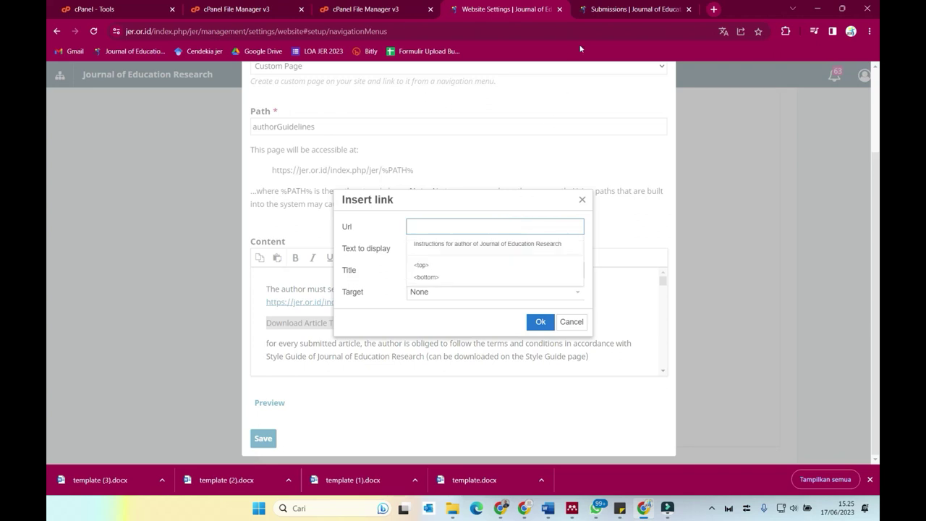
click(622, 9)
scroll(743, 162, up, 5)
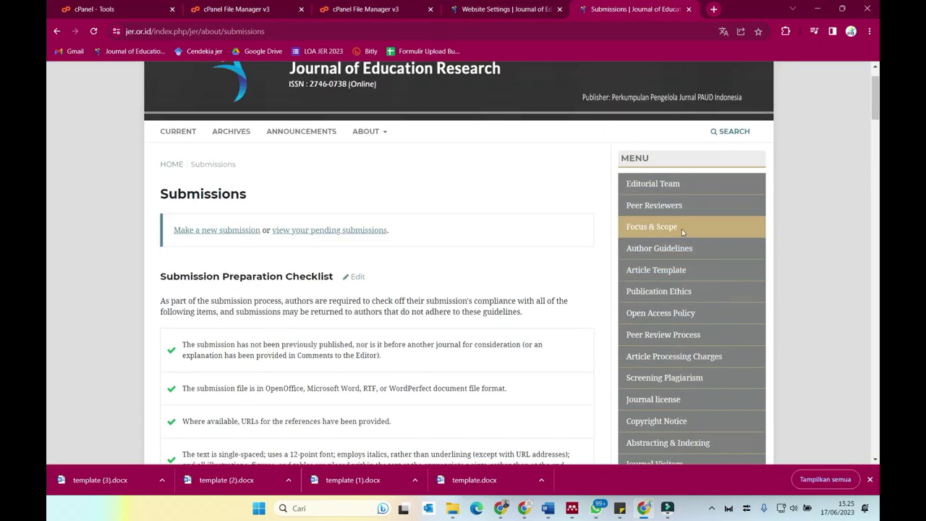
right_click(662, 269)
click(702, 367)
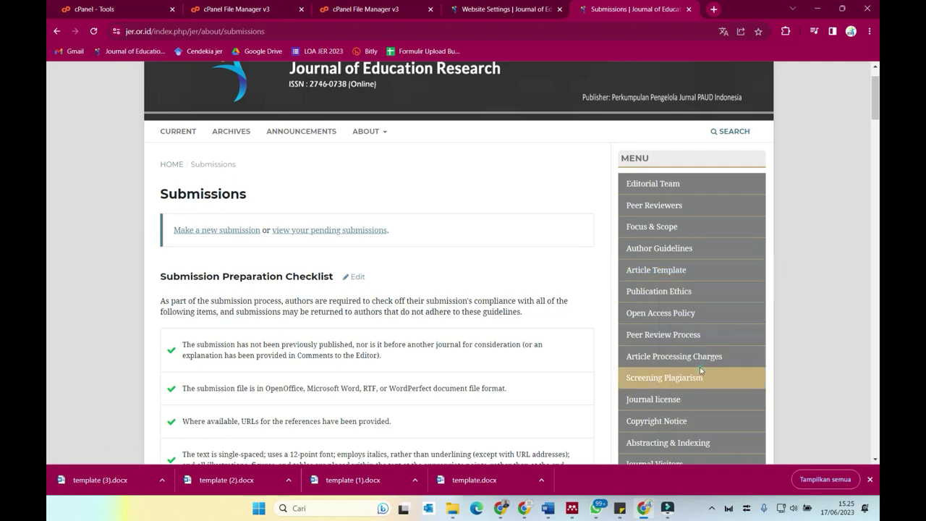
click(506, 6)
text(https://jer.or.id/public/template.docx)
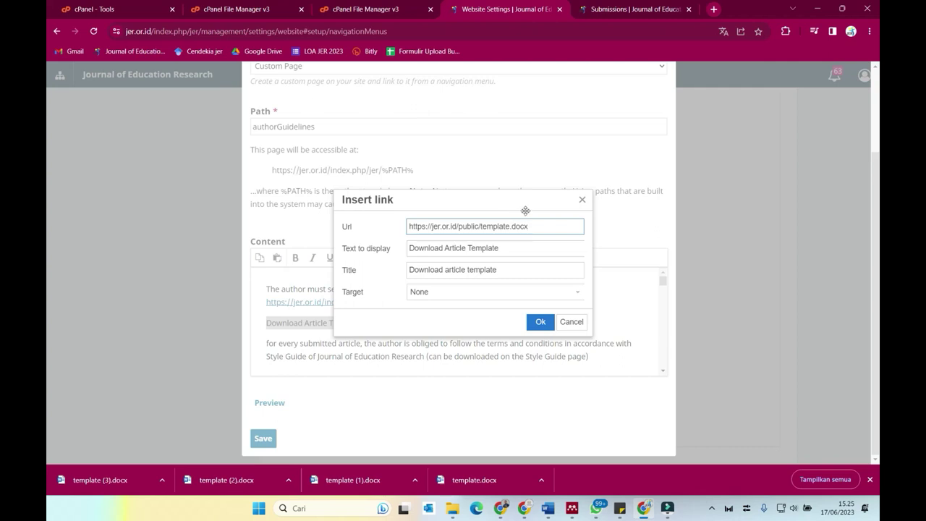
click(541, 322)
click(262, 439)
Check the public Author Guidelines page for the new template link and reopen the Submissions page to review it
click(608, 9)
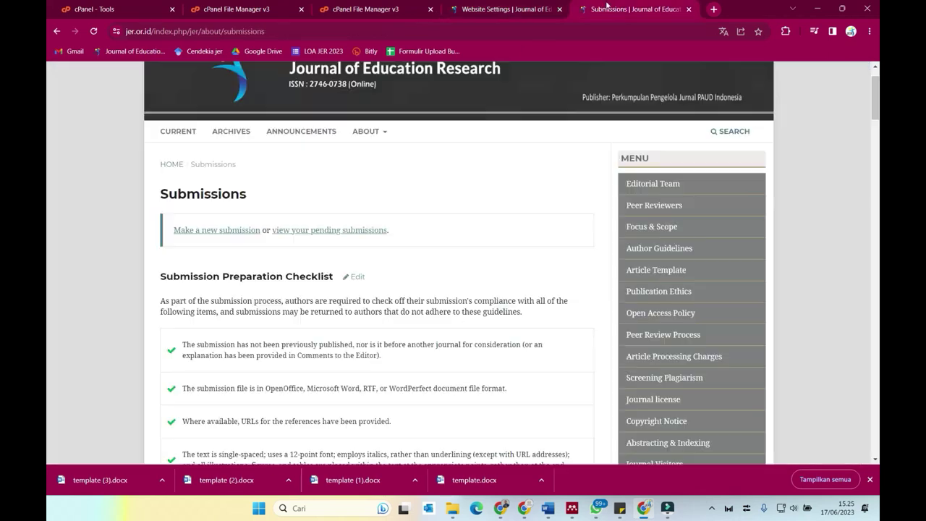
click(683, 250)
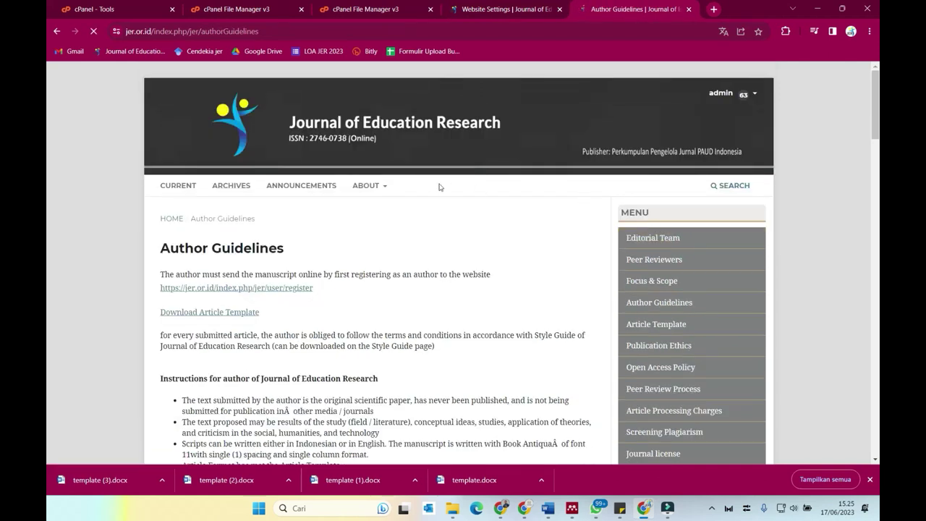
mouse_move(377, 189)
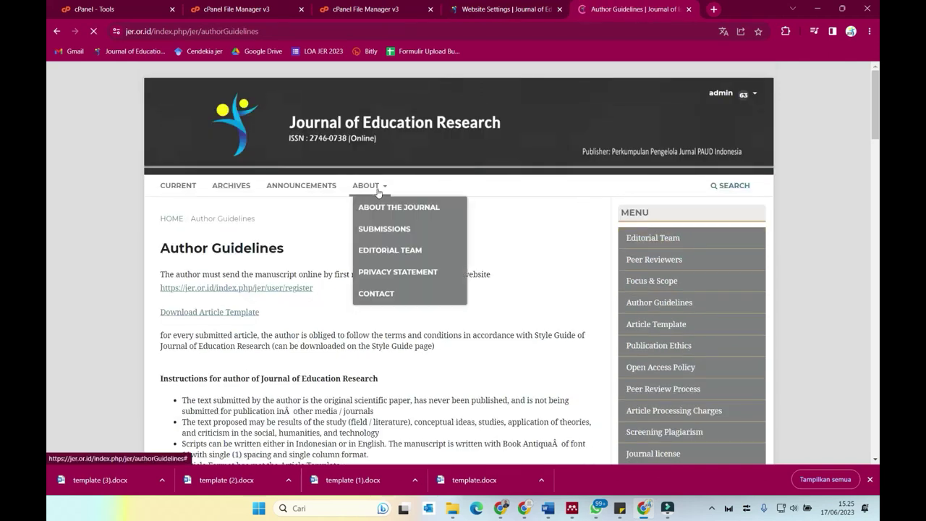
click(382, 228)
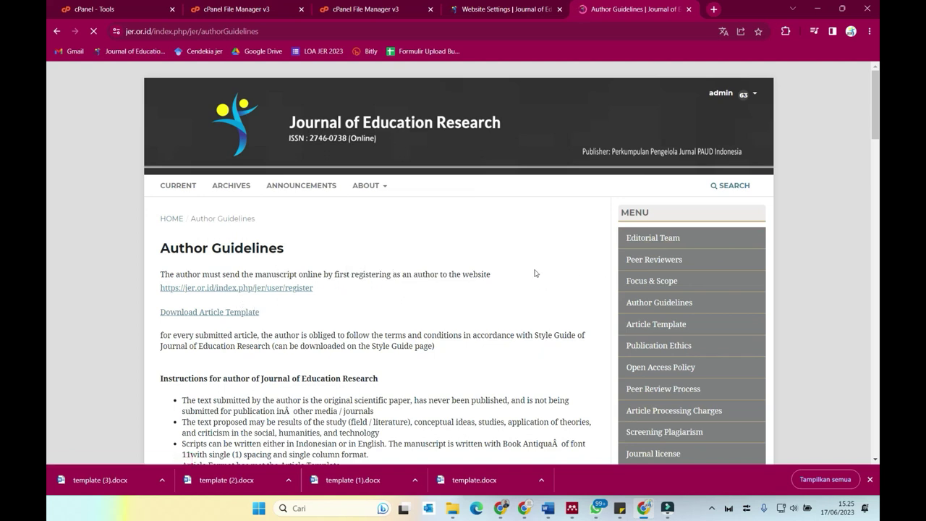
scroll(582, 255, down, 1)
scroll(582, 255, down, 12)
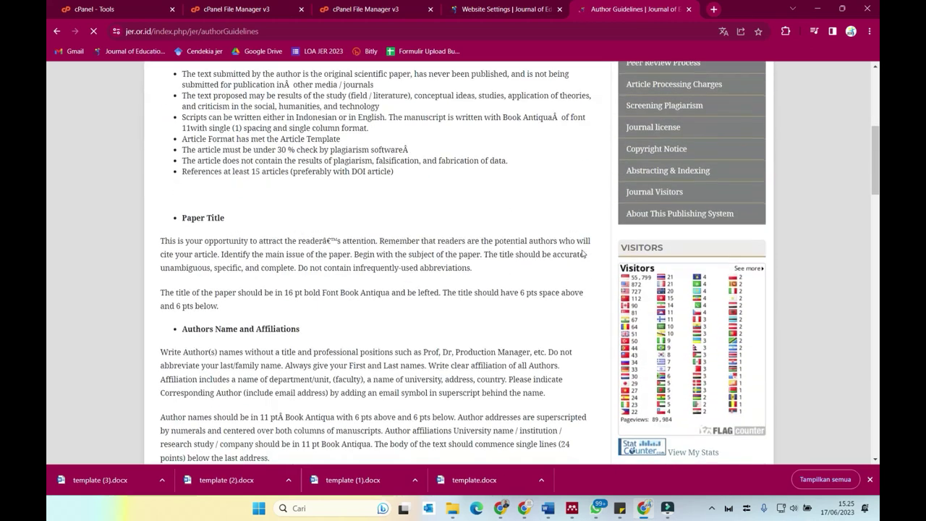
scroll(582, 255, down, 7)
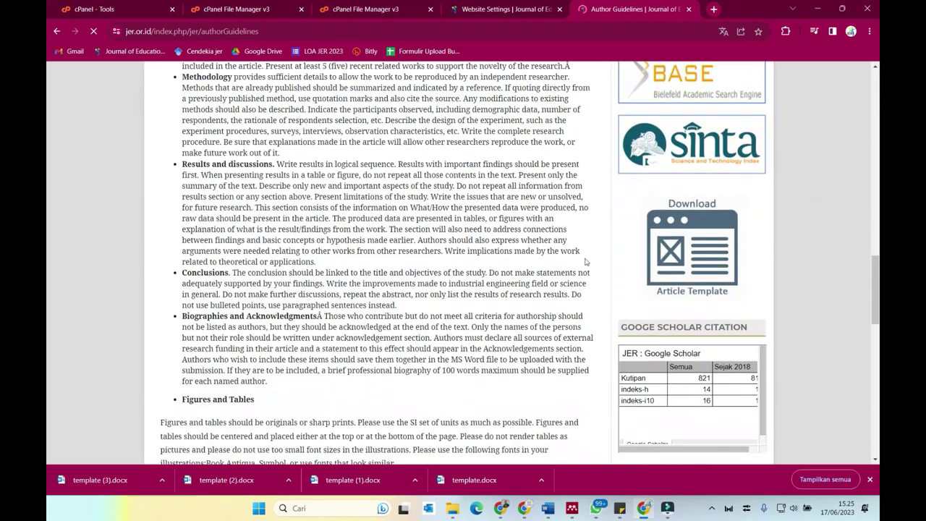
scroll(522, 341, down, 15)
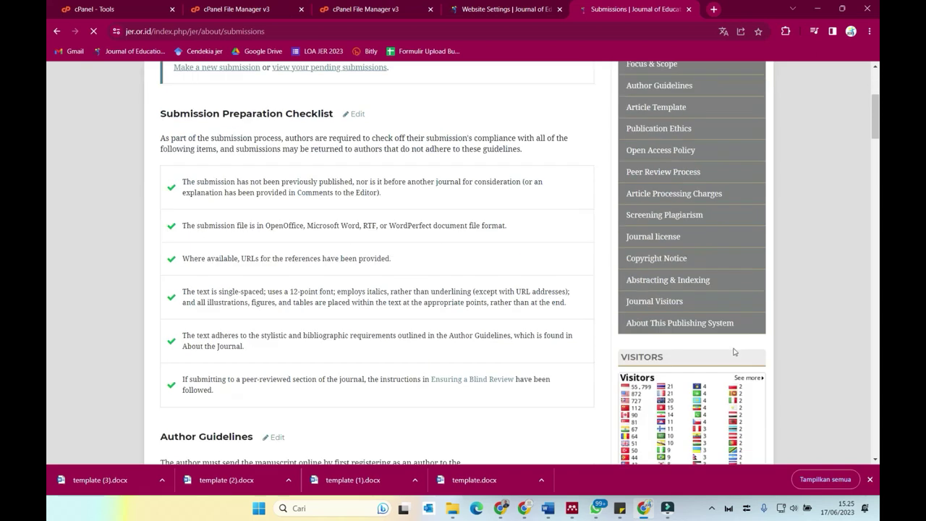
scroll(521, 341, up, 15)
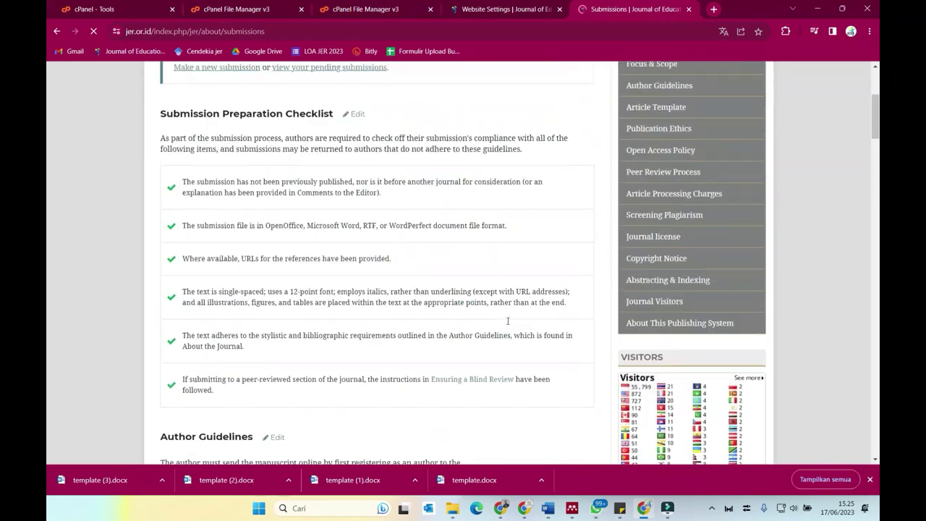